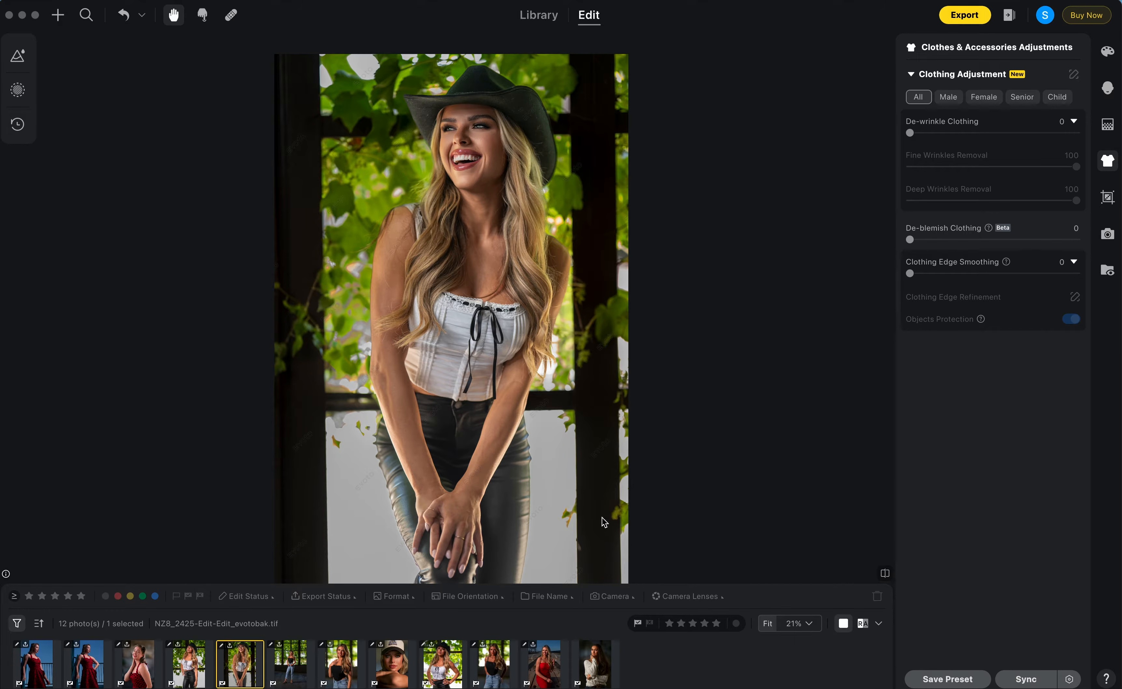
Try De-blemish Clothing at 100 on the green cowboy hat and compare it with 0.
scroll(533, 246, up, 5)
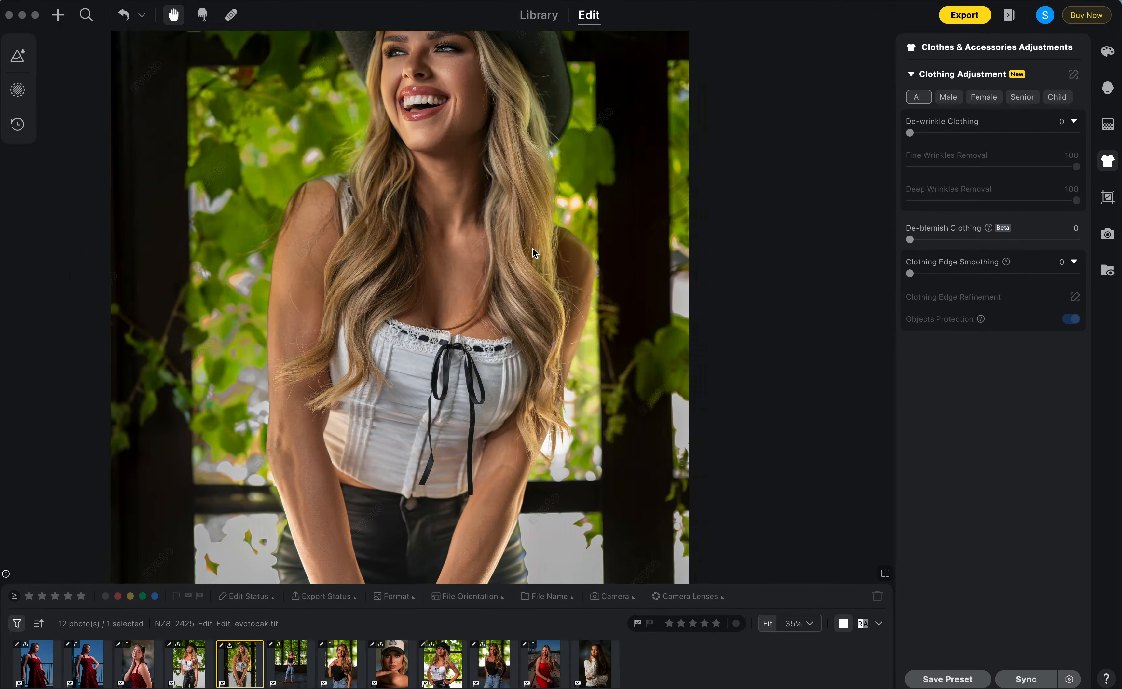
drag(528, 197, 517, 367)
scroll(483, 415, up, 6)
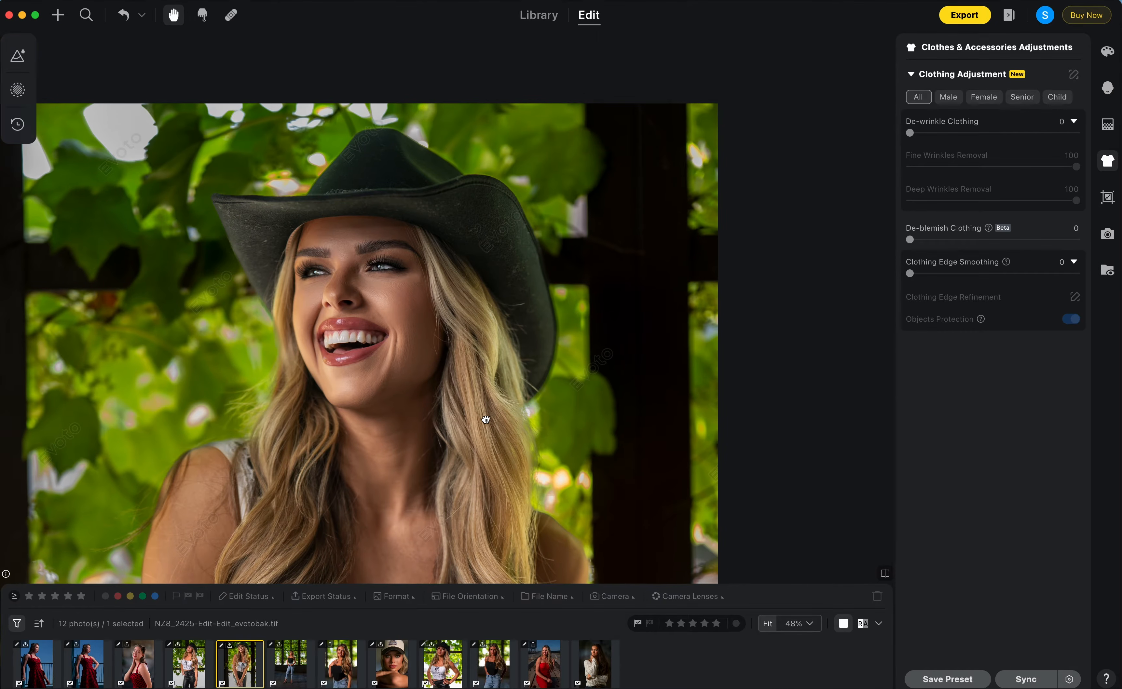
drag(460, 152, 524, 393)
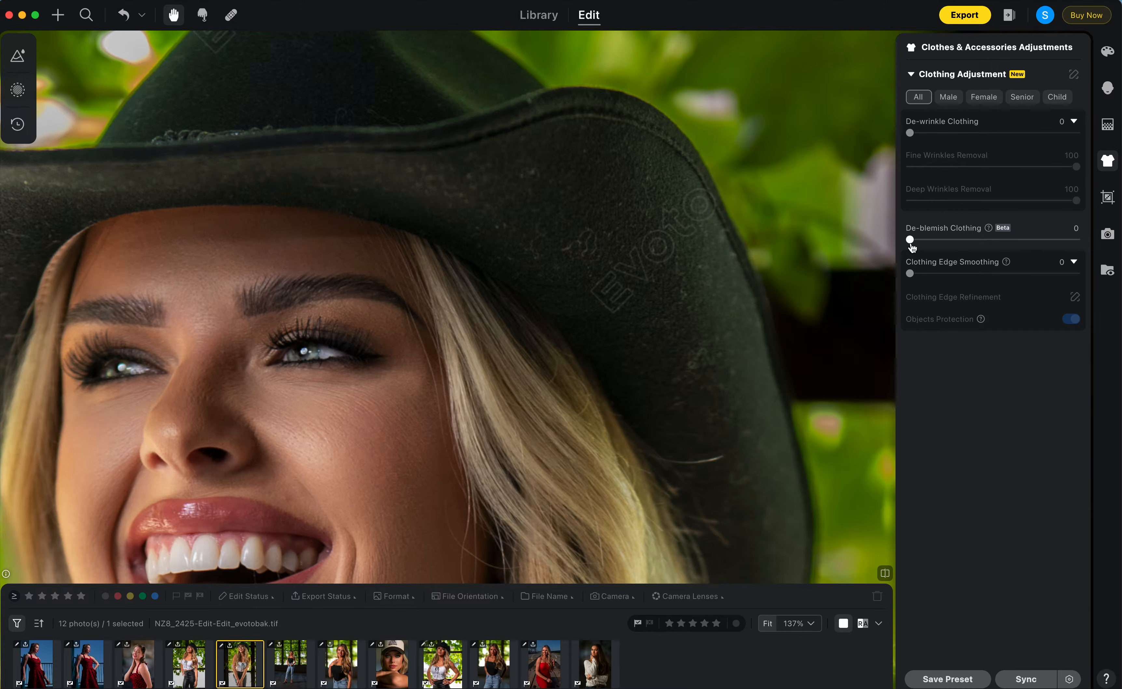
drag(910, 240, 1080, 244)
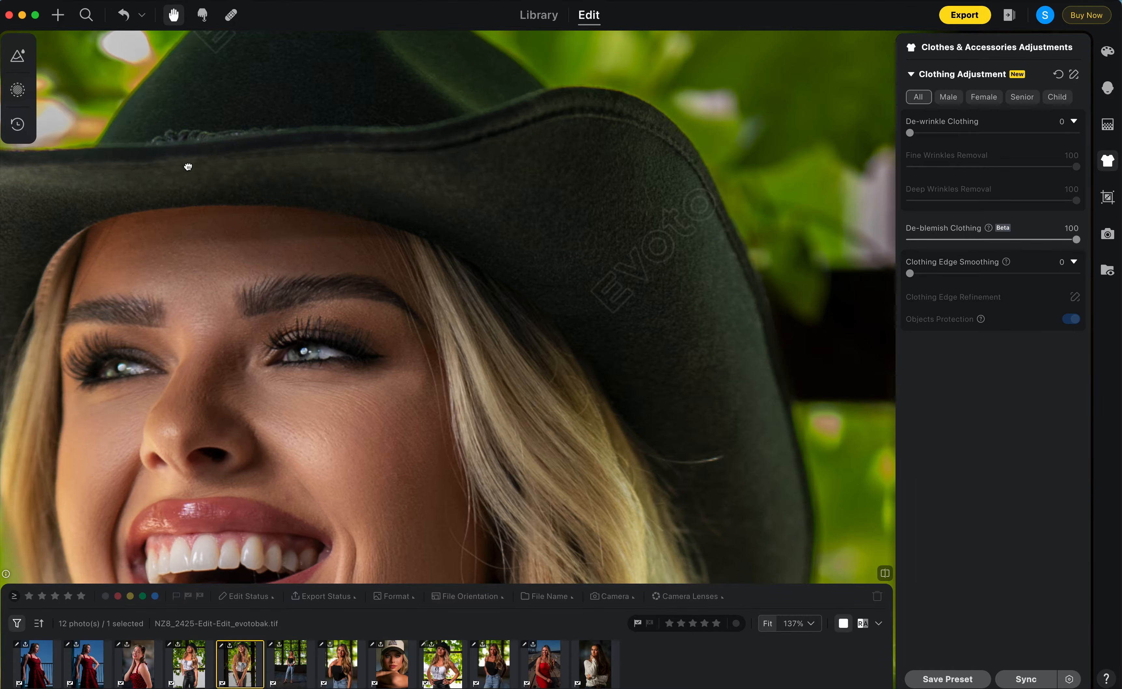
drag(188, 167, 330, 152)
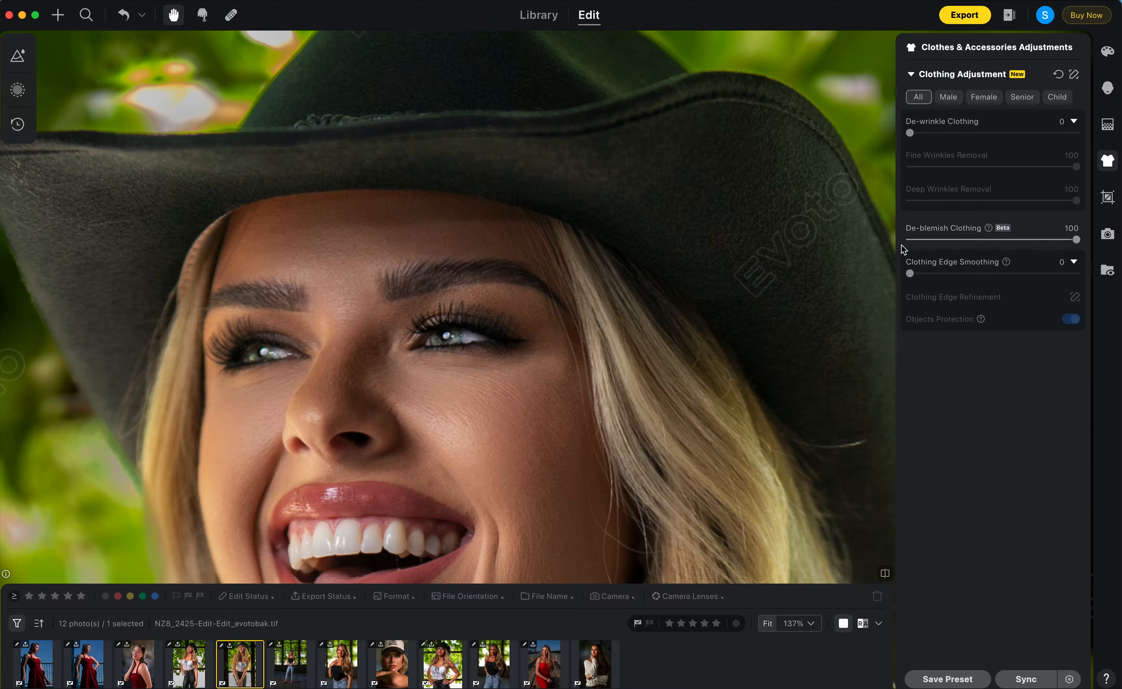
click(909, 240)
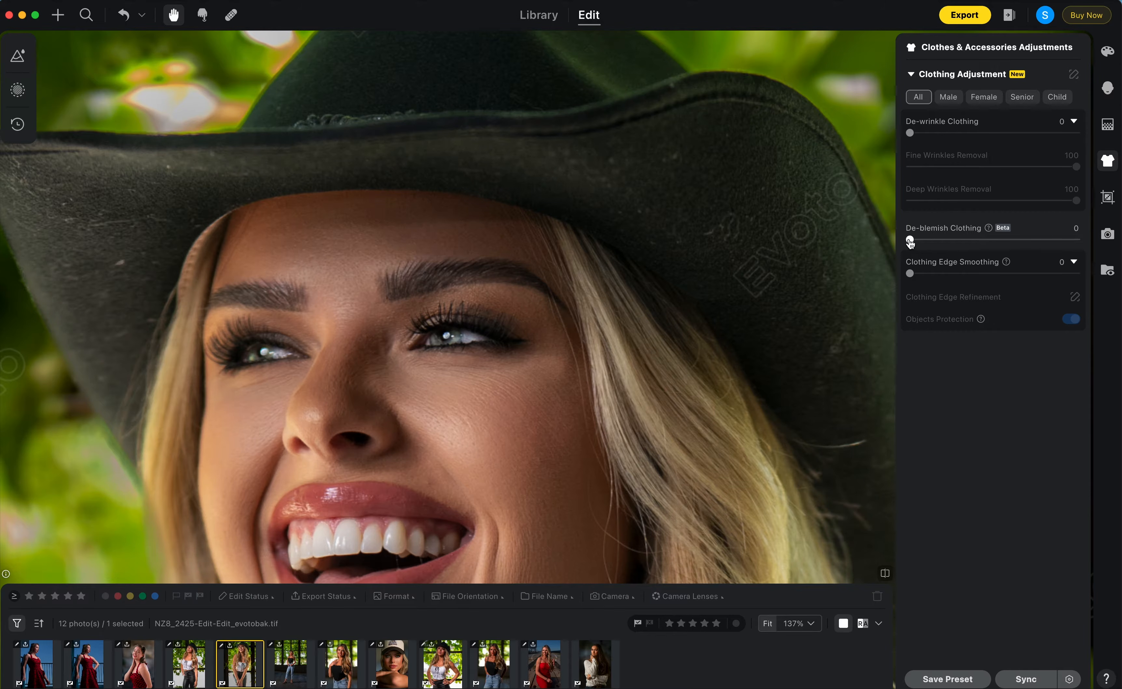
click(1081, 239)
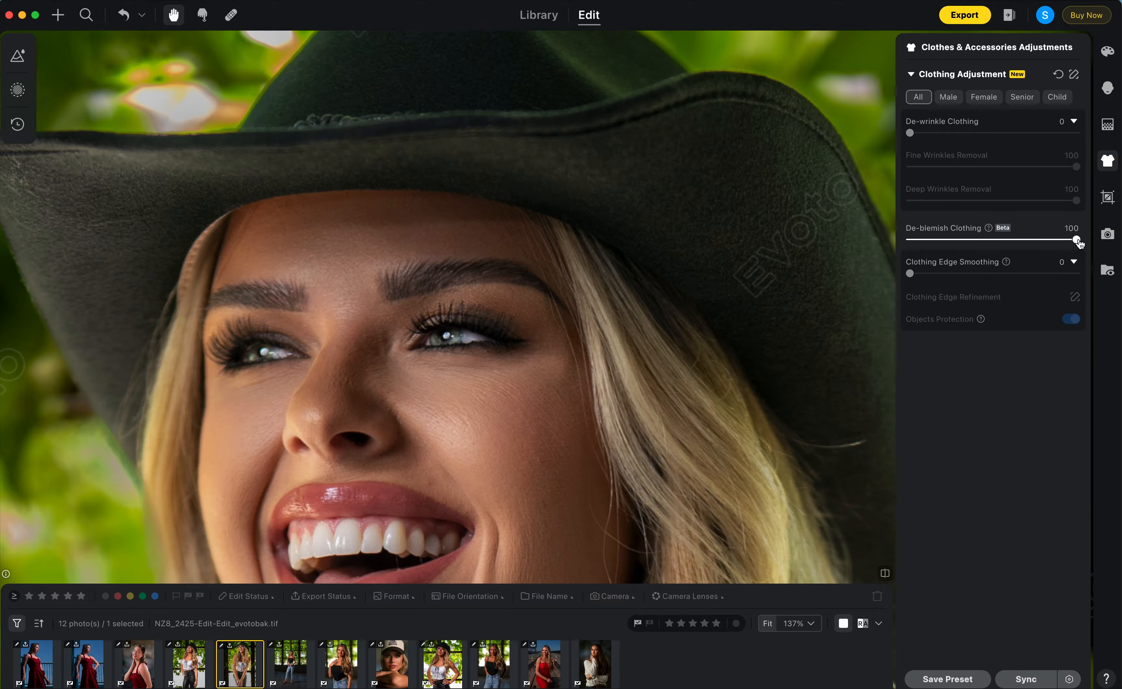
click(913, 243)
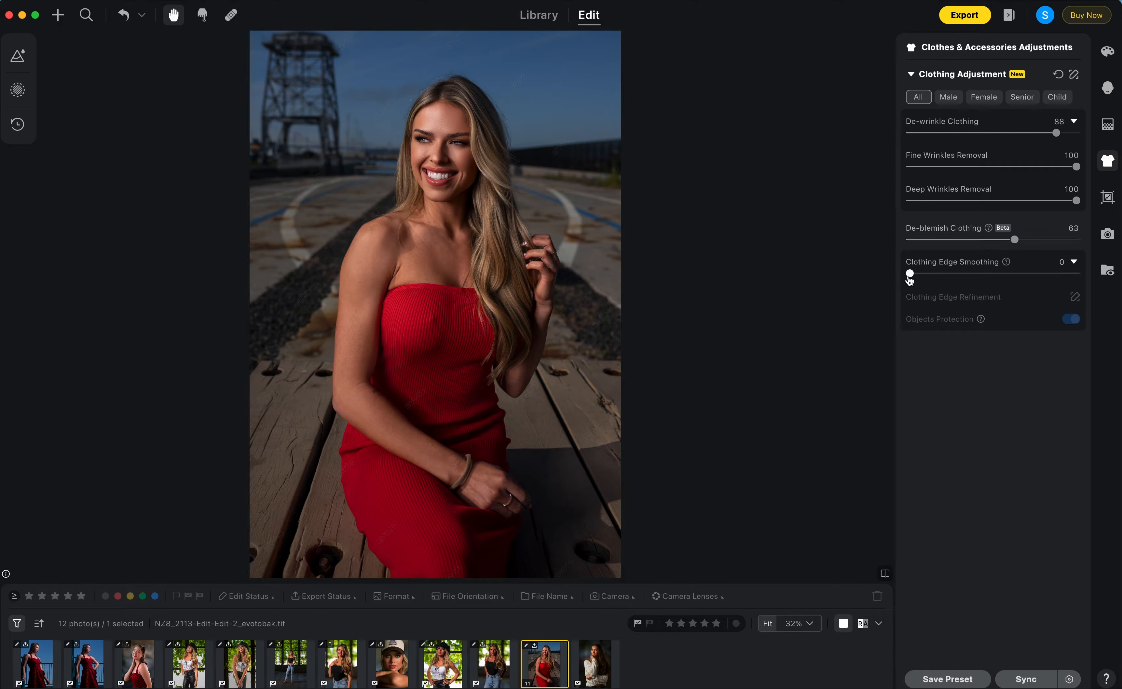
Compare Clothing Edge Smoothing at 100 and 0 on the red dress, and leave it near the maximum.
scroll(566, 419, up, 5)
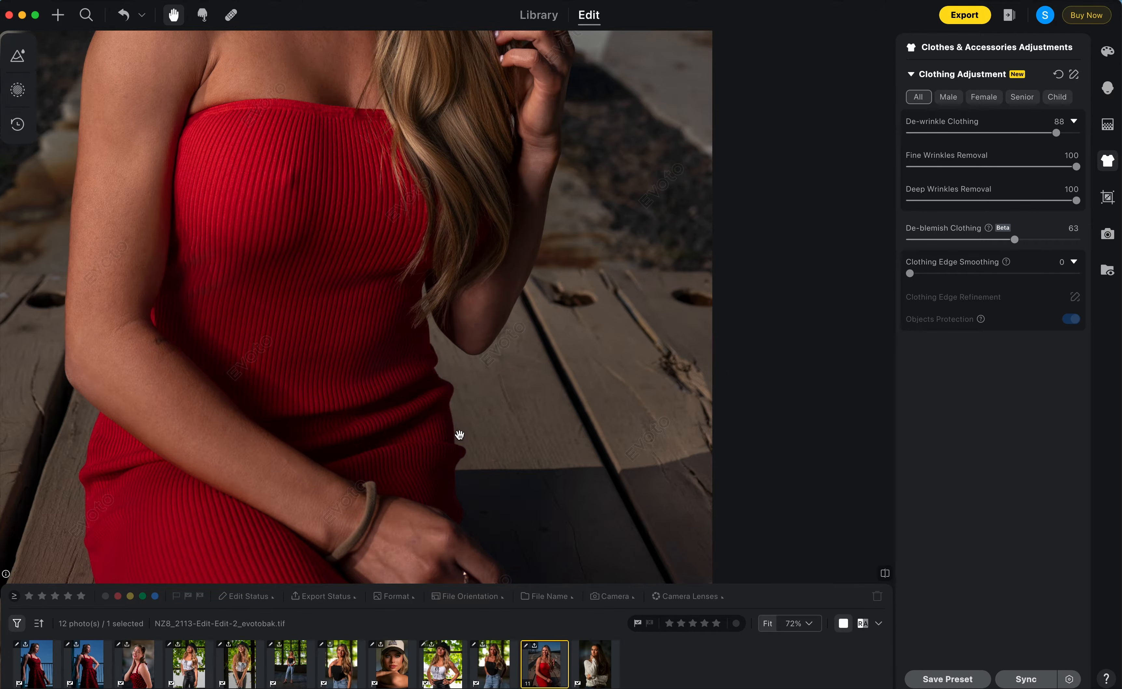
drag(911, 274, 1084, 282)
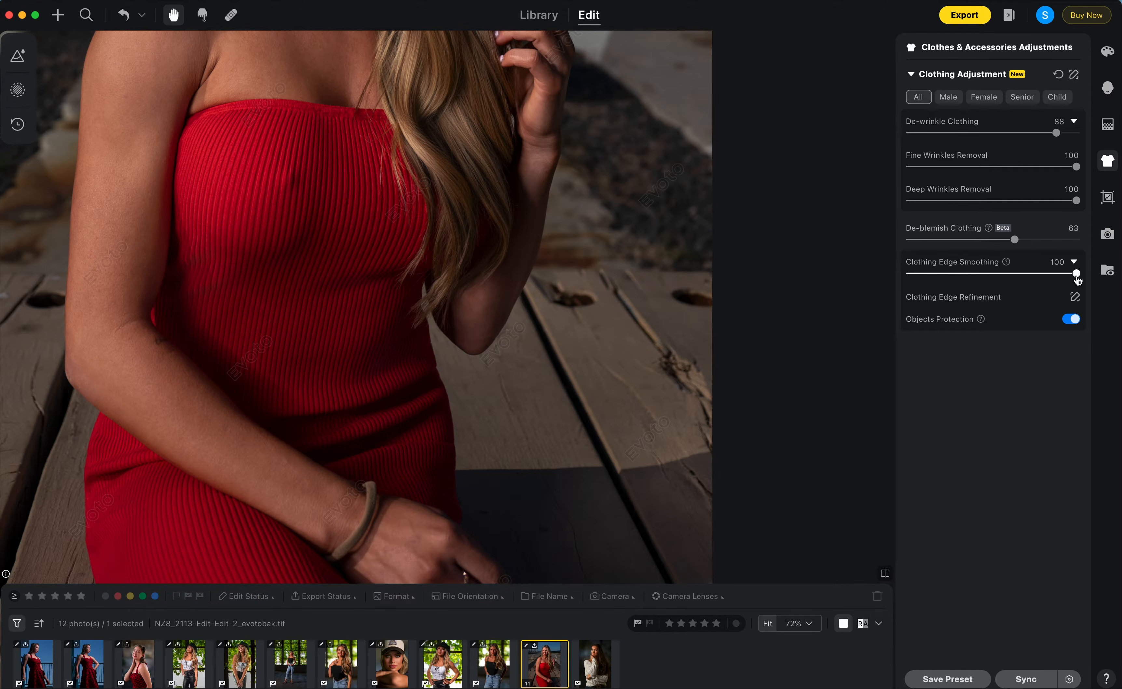
drag(1076, 274, 897, 294)
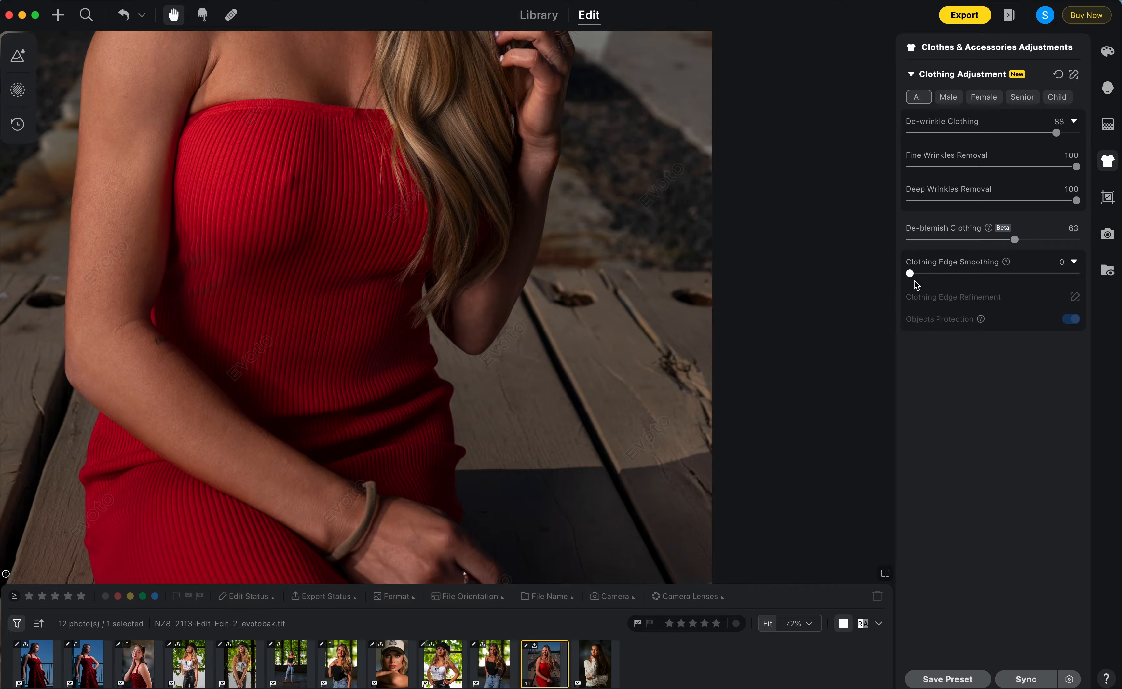
drag(913, 278, 1070, 275)
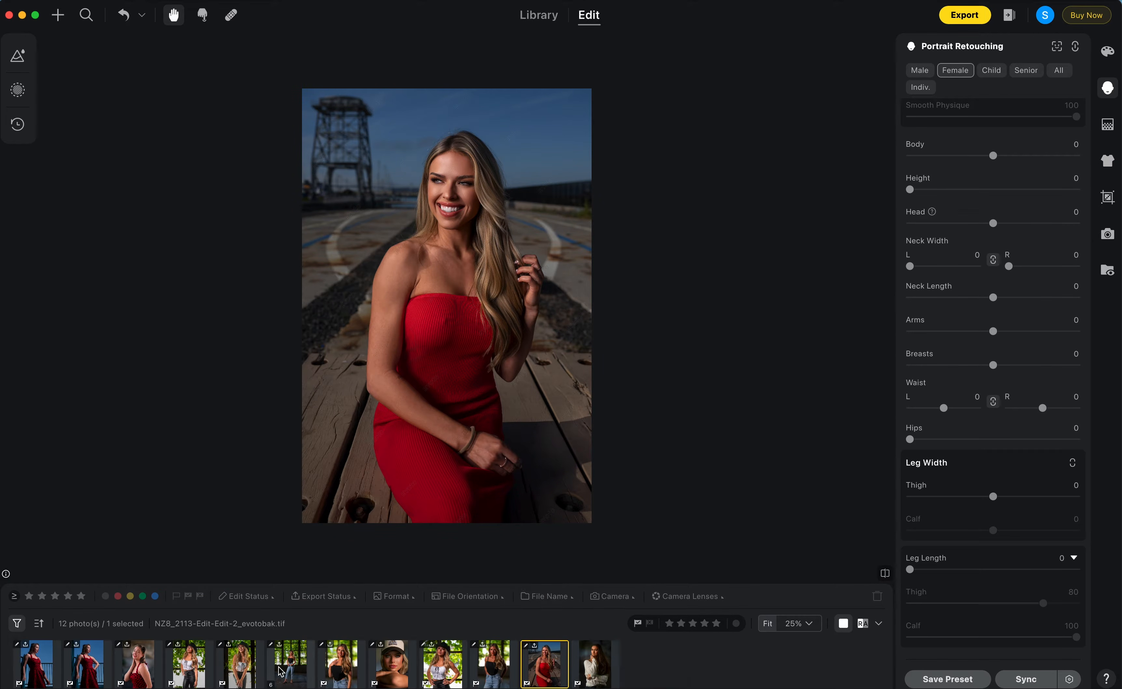
Open the full-length jeans photo NZ8_2531 and try out the Thigh setting under Leg Width.
click(294, 666)
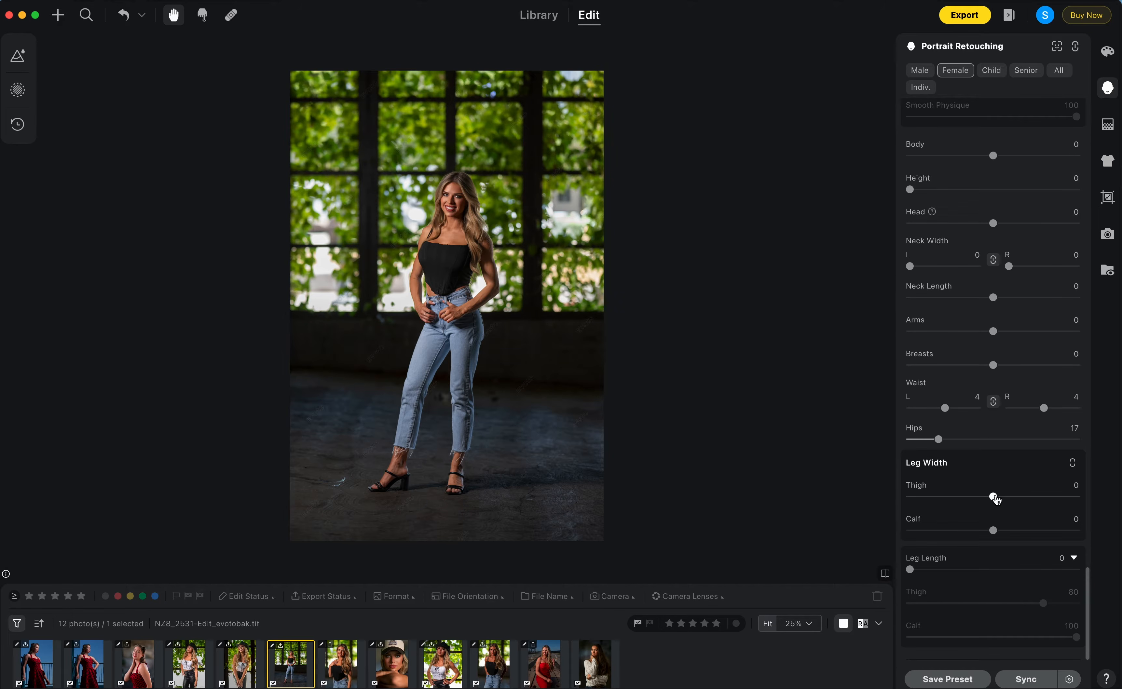
drag(995, 499, 996, 551)
drag(994, 498, 996, 533)
Lengthen the legs strongly with Leg Length, reduce it to a subtle amount, and fine-tune its Thigh setting.
drag(912, 572, 885, 578)
drag(910, 571, 1055, 572)
drag(1056, 571, 950, 581)
drag(1045, 605, 1043, 607)
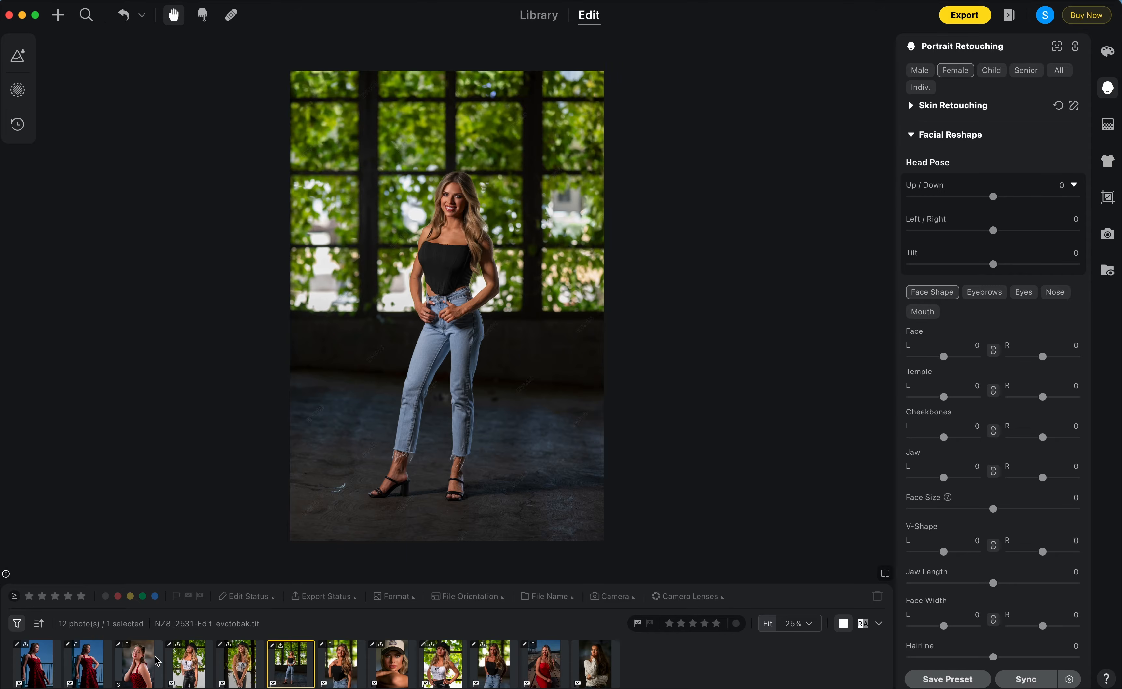
On the red polka-dot dress portrait, unlink the two Face sides and set the left to -10 and the right to -2.
click(156, 660)
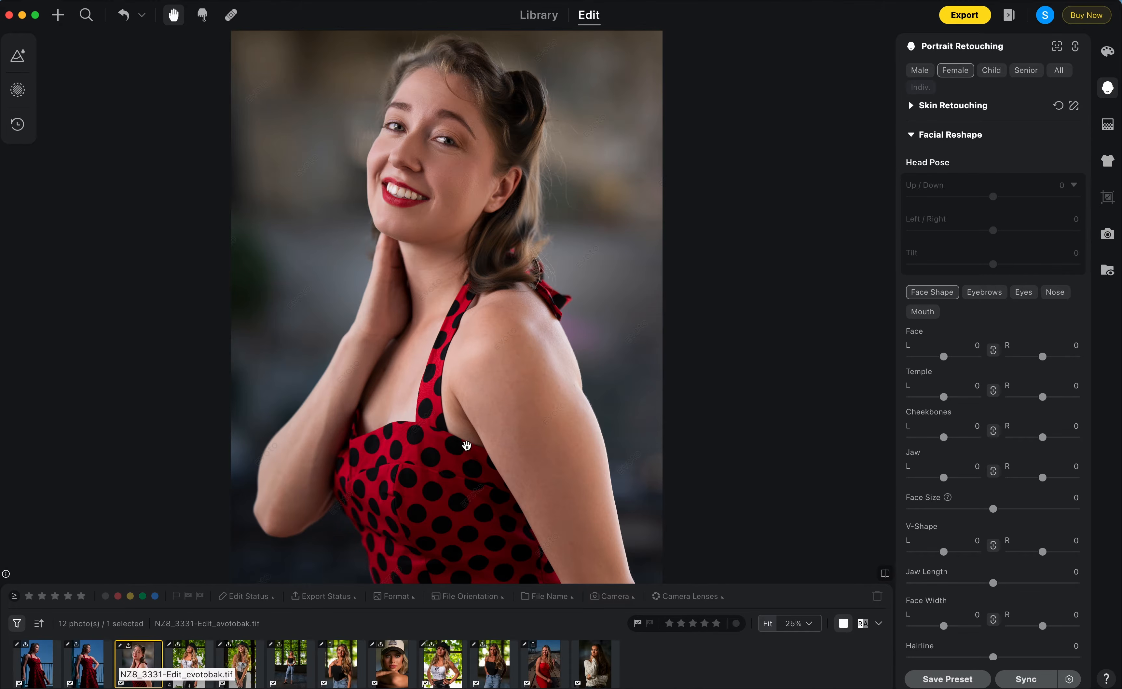
drag(490, 339, 484, 369)
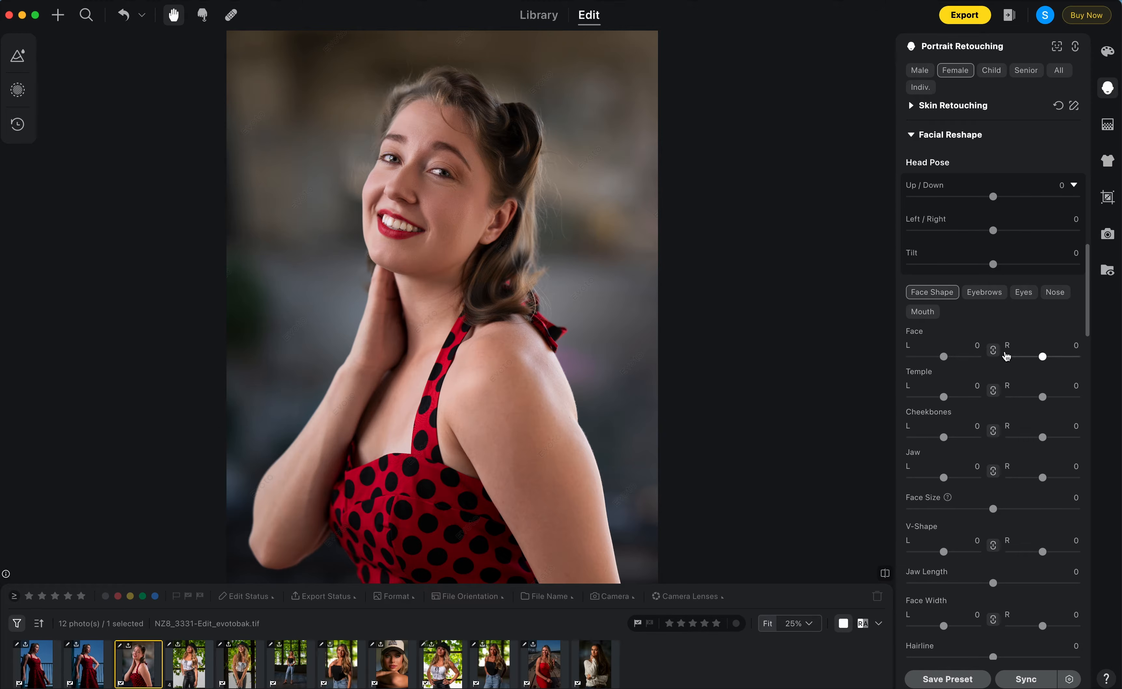
click(994, 353)
drag(1042, 357, 995, 364)
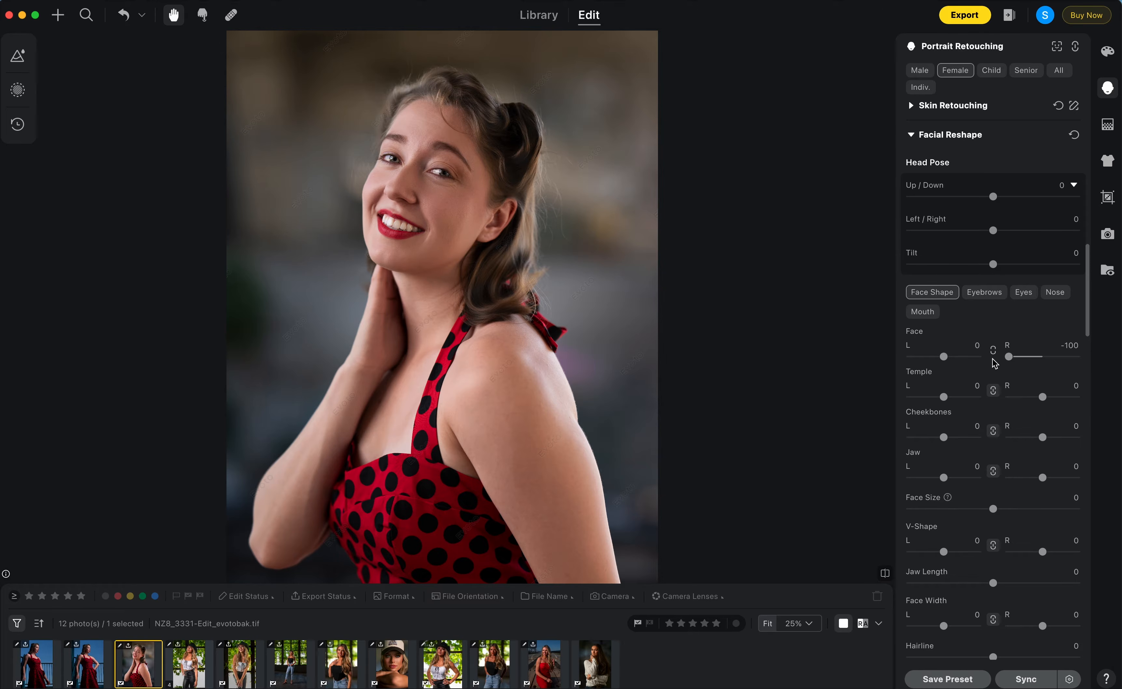
mouse_move(943, 357)
mouse_down()
mouse_move(1009, 361)
mouse_move(877, 362)
mouse_move(940, 359)
mouse_up()
mouse_move(1012, 363)
mouse_down()
mouse_move(1054, 361)
mouse_move(1006, 363)
mouse_up()
drag(1005, 362, 1043, 362)
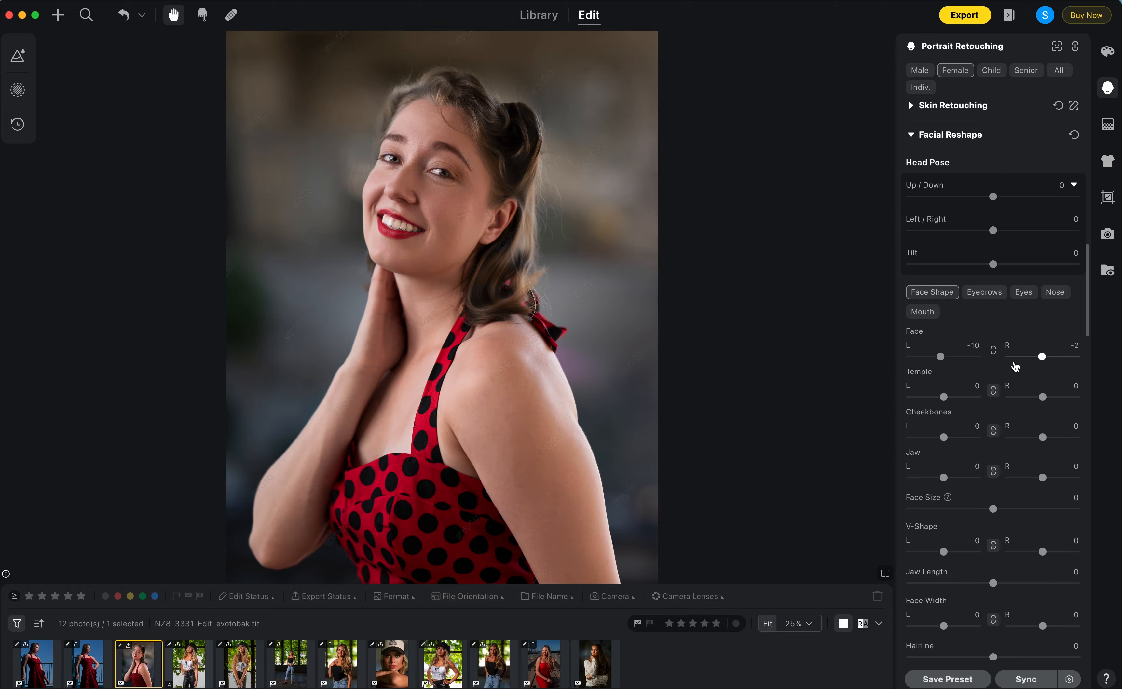
On the Rodeo cap portrait, raise the linked V-Shape to 100 on both sides and ease it back slightly.
click(403, 659)
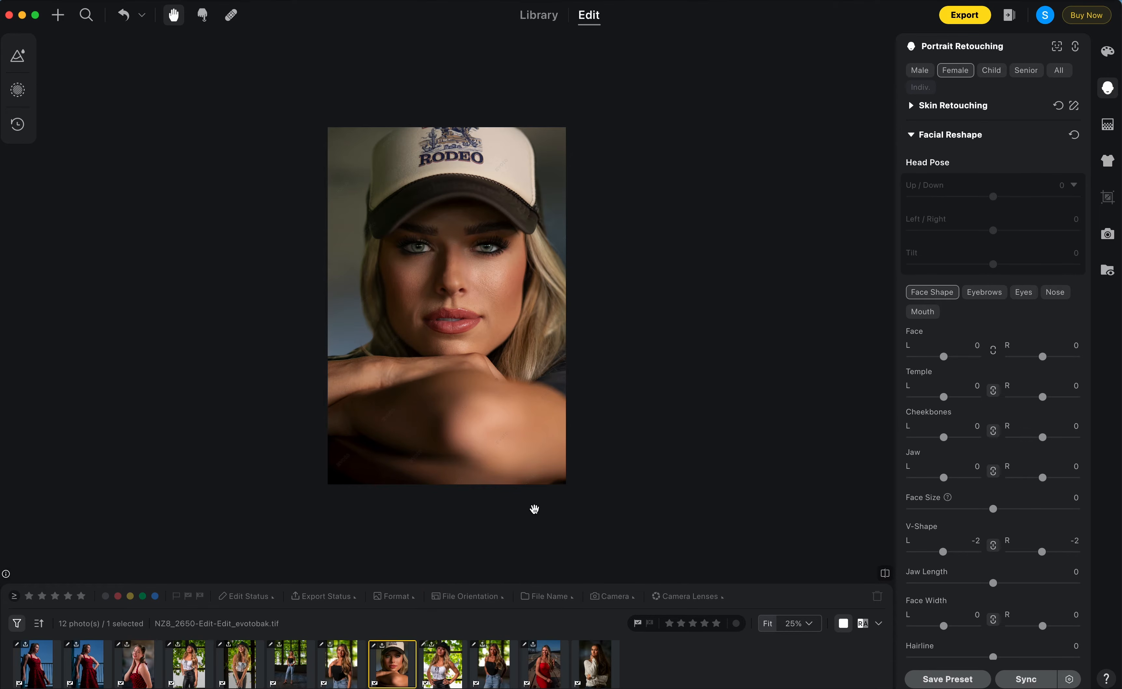
scroll(452, 440, up, 3)
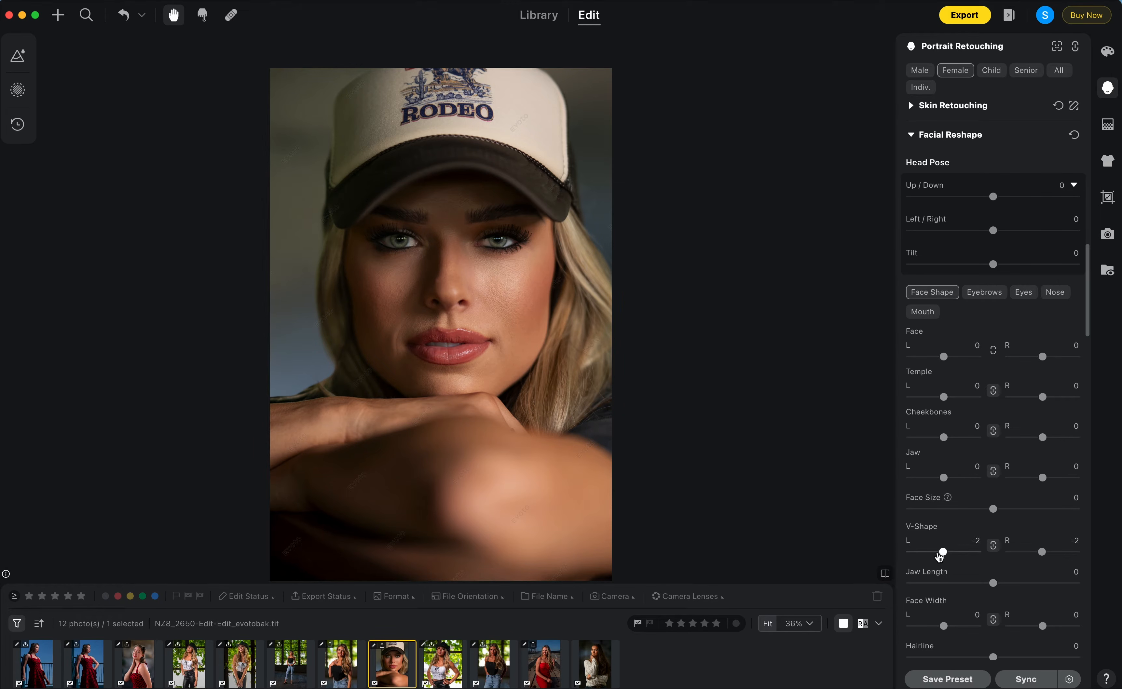
mouse_move(941, 555)
mouse_down()
mouse_move(982, 556)
mouse_move(892, 555)
mouse_move(977, 552)
mouse_move(946, 555)
mouse_up()
drag(947, 555, 989, 551)
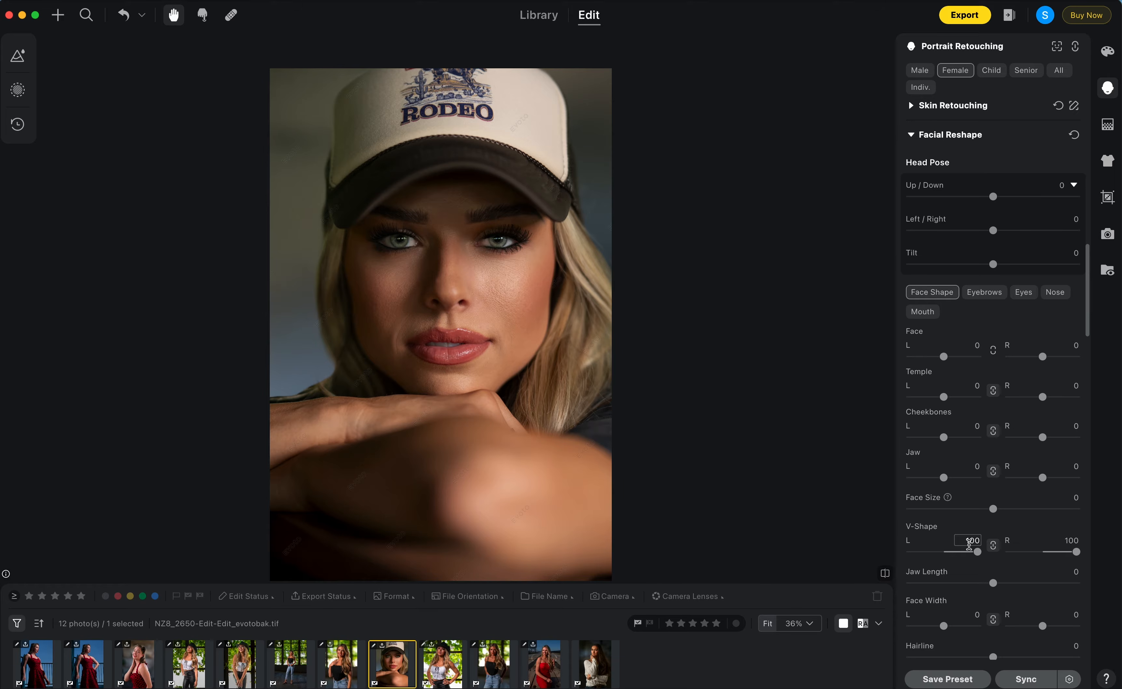
drag(977, 552, 972, 553)
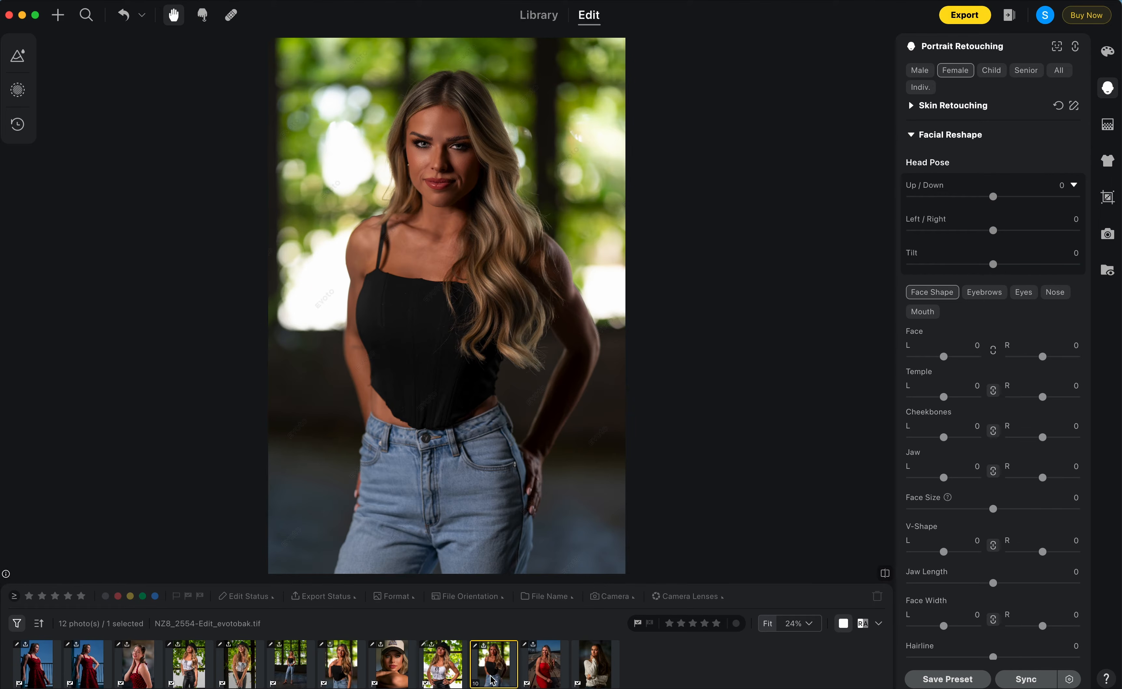
Try Horizontal Eye Alignment and Vertical Alignment on the black top and jeans portrait, and leave the crop settings.
click(1106, 201)
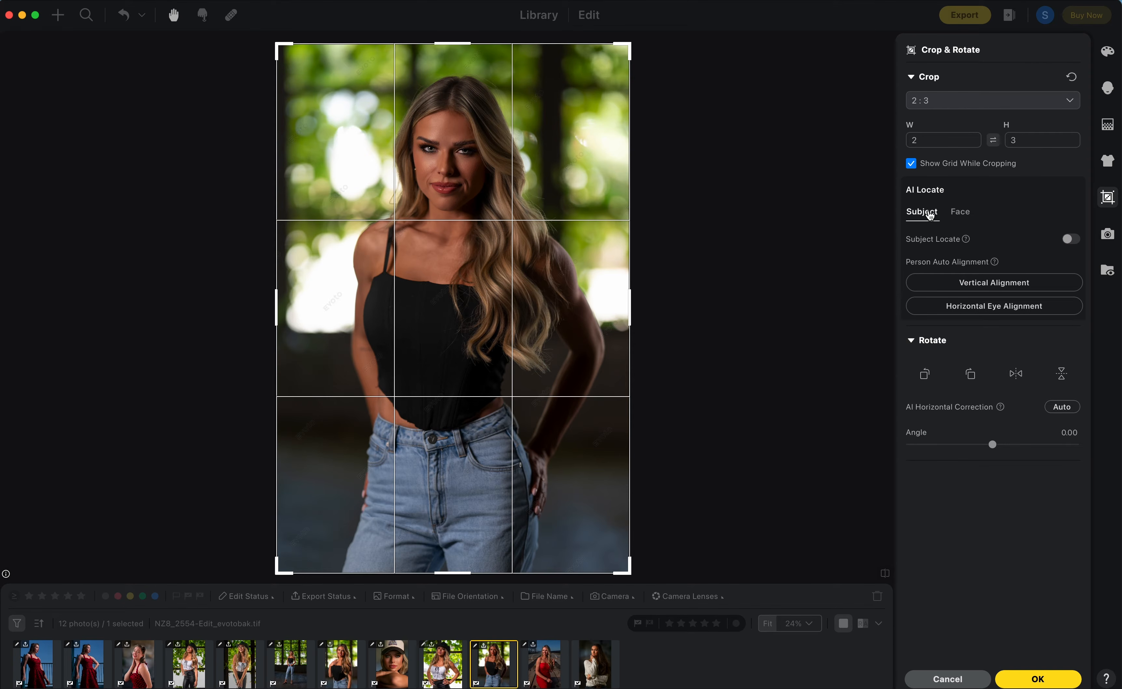
click(975, 310)
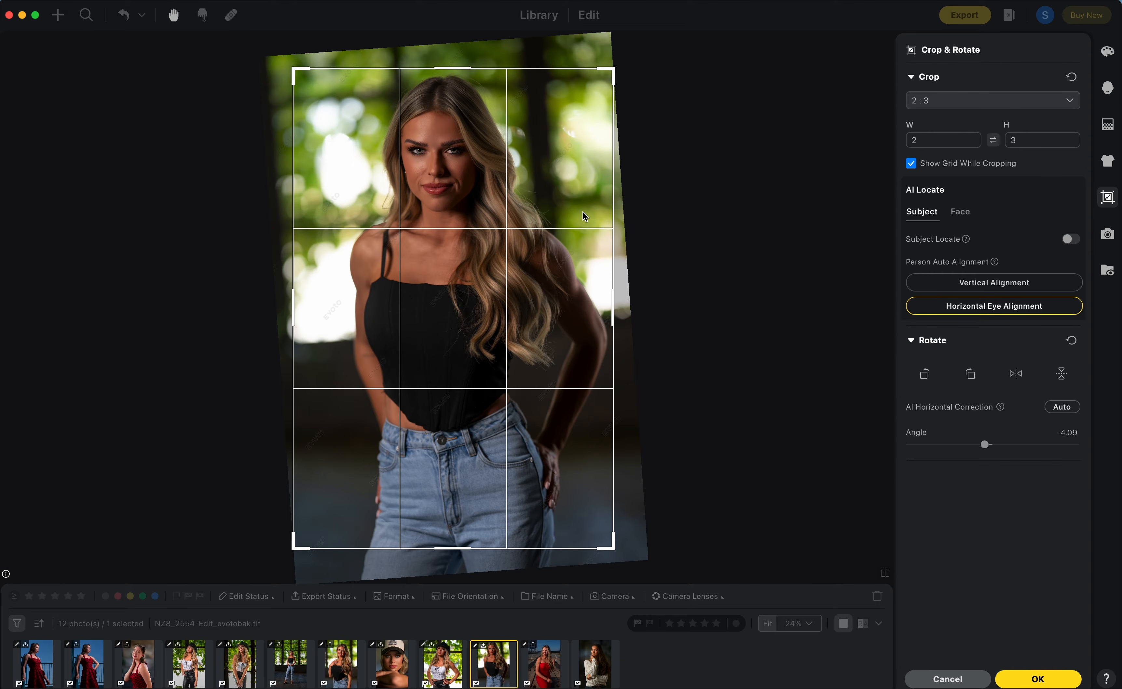
click(978, 309)
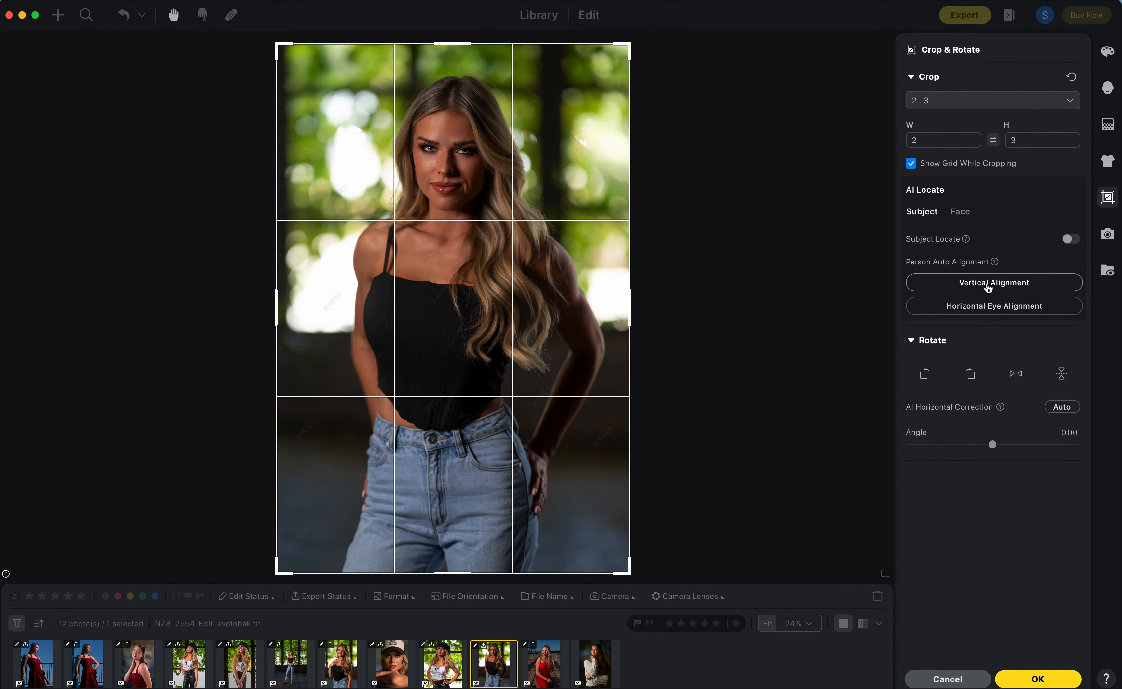
click(989, 287)
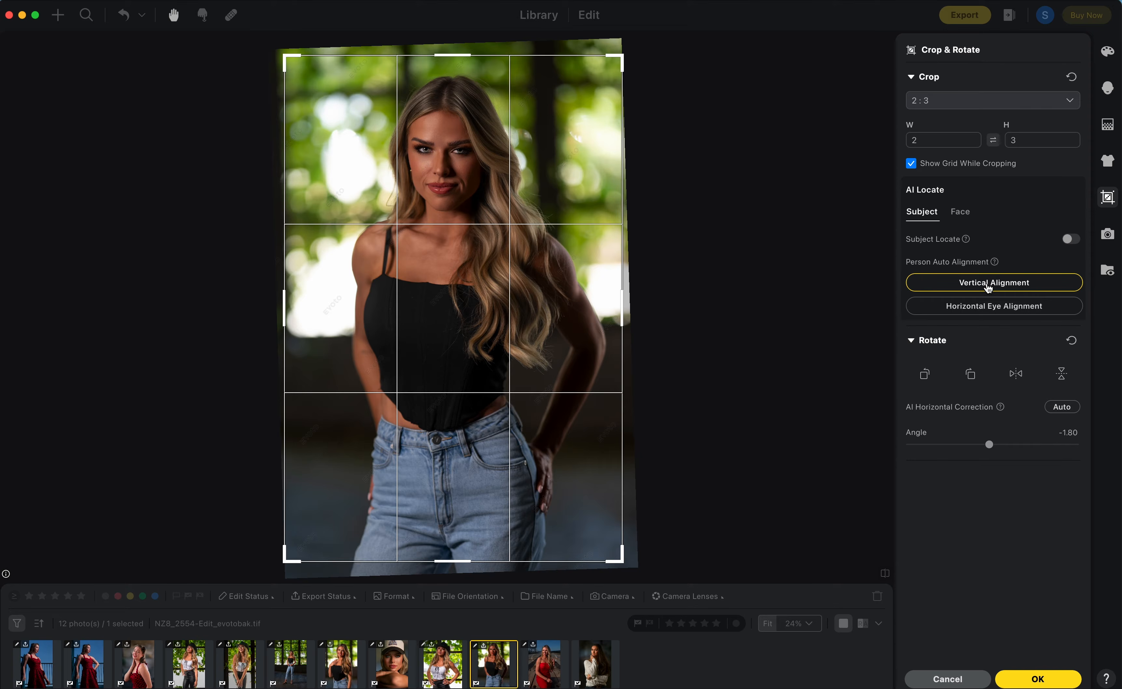
click(992, 308)
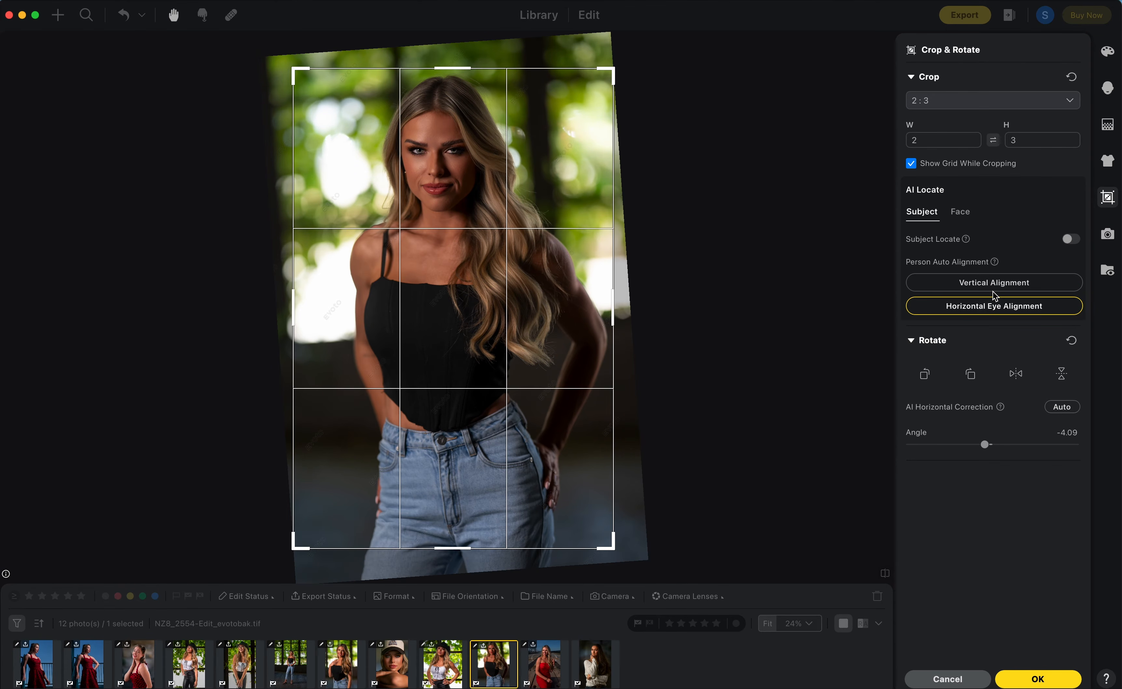
click(959, 213)
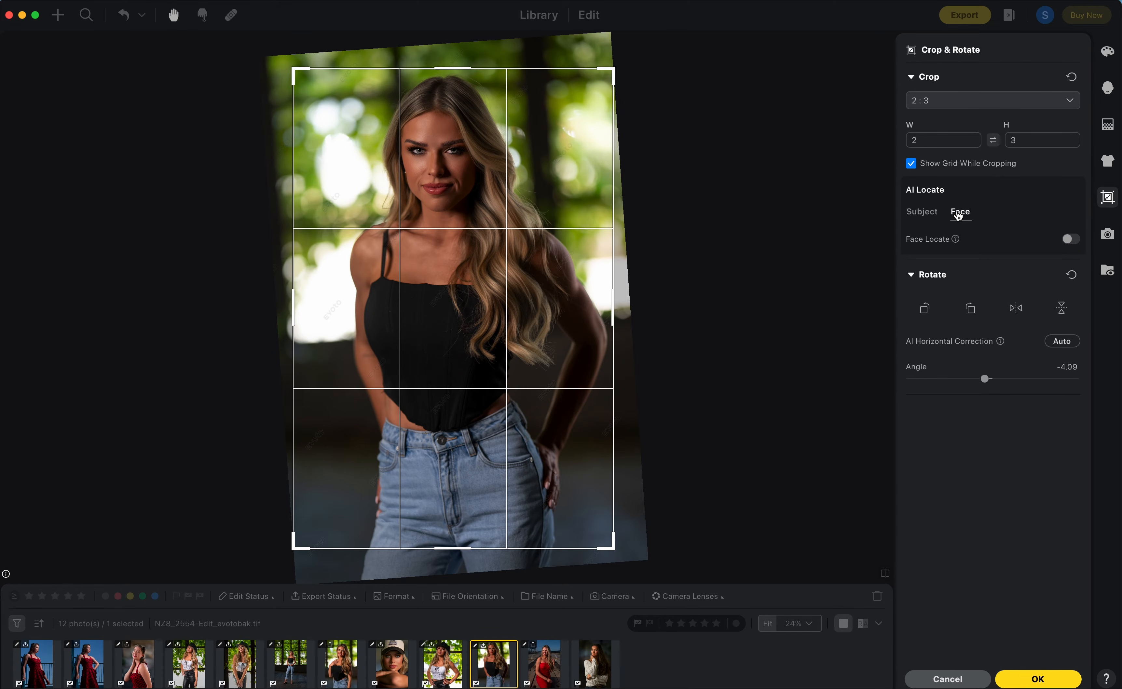
click(1012, 678)
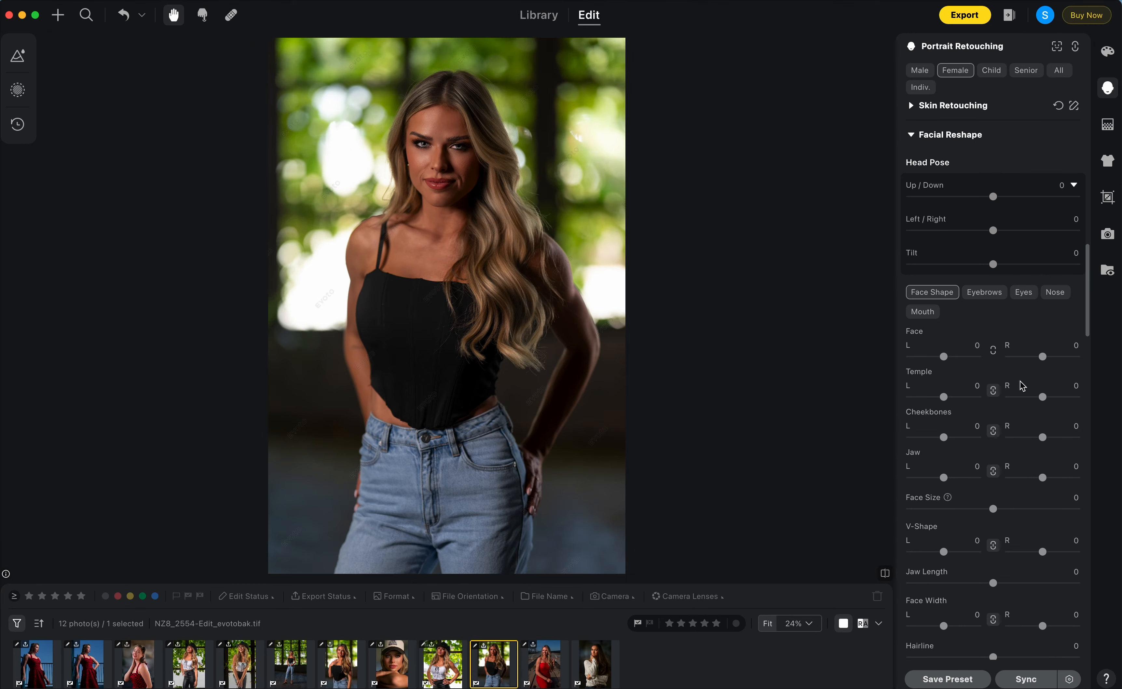
Turn on Face Locate for the portrait's crop, try Head + Top as the locate area, and set it to Face.
click(1114, 198)
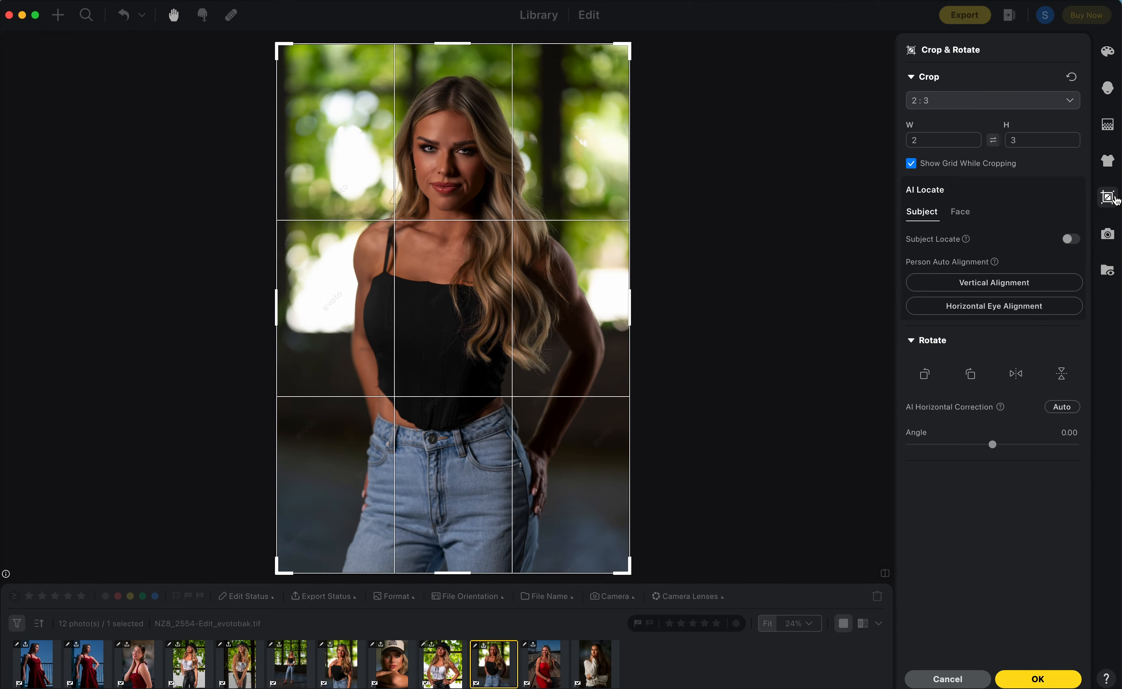
click(960, 215)
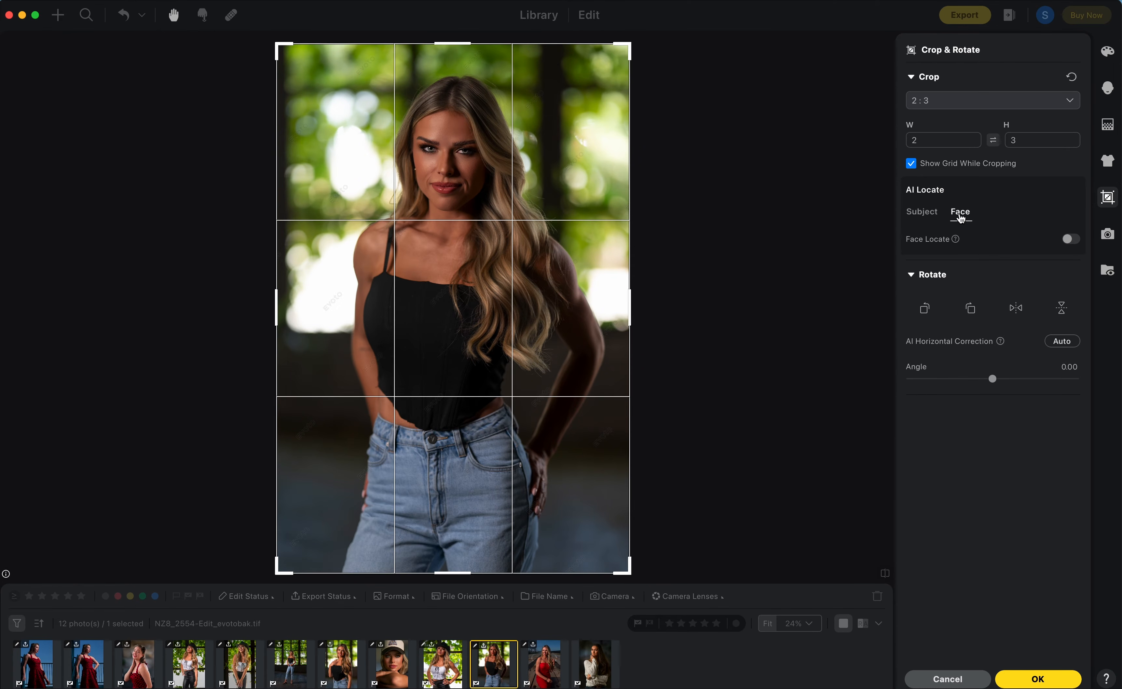
click(1071, 238)
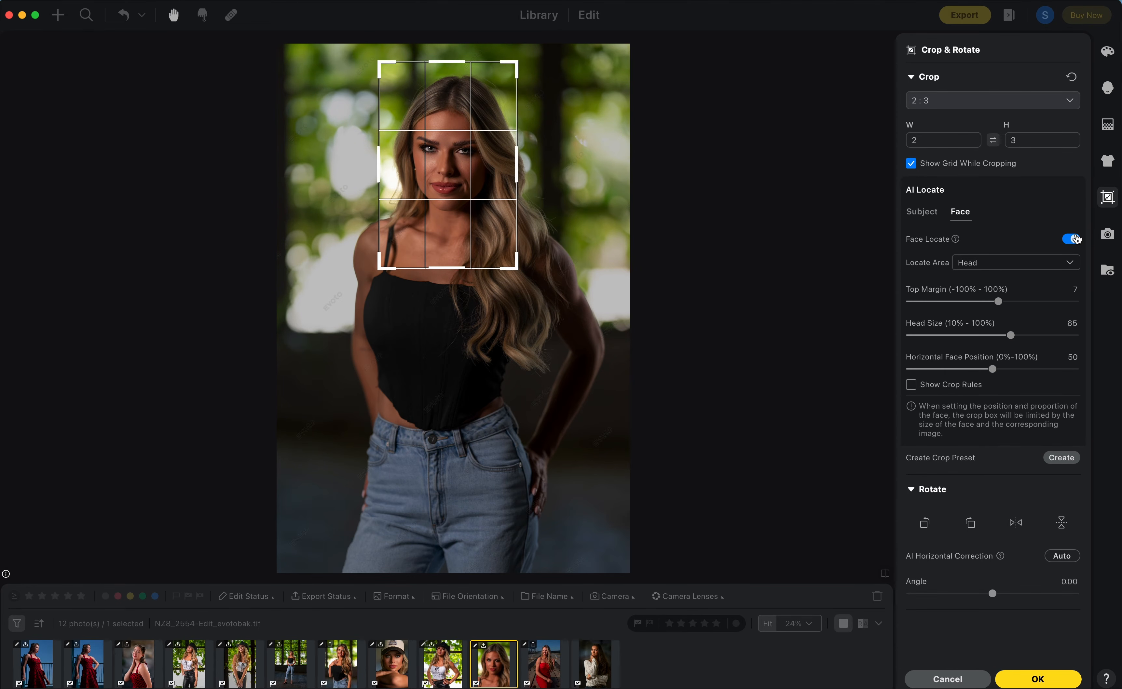
click(1070, 264)
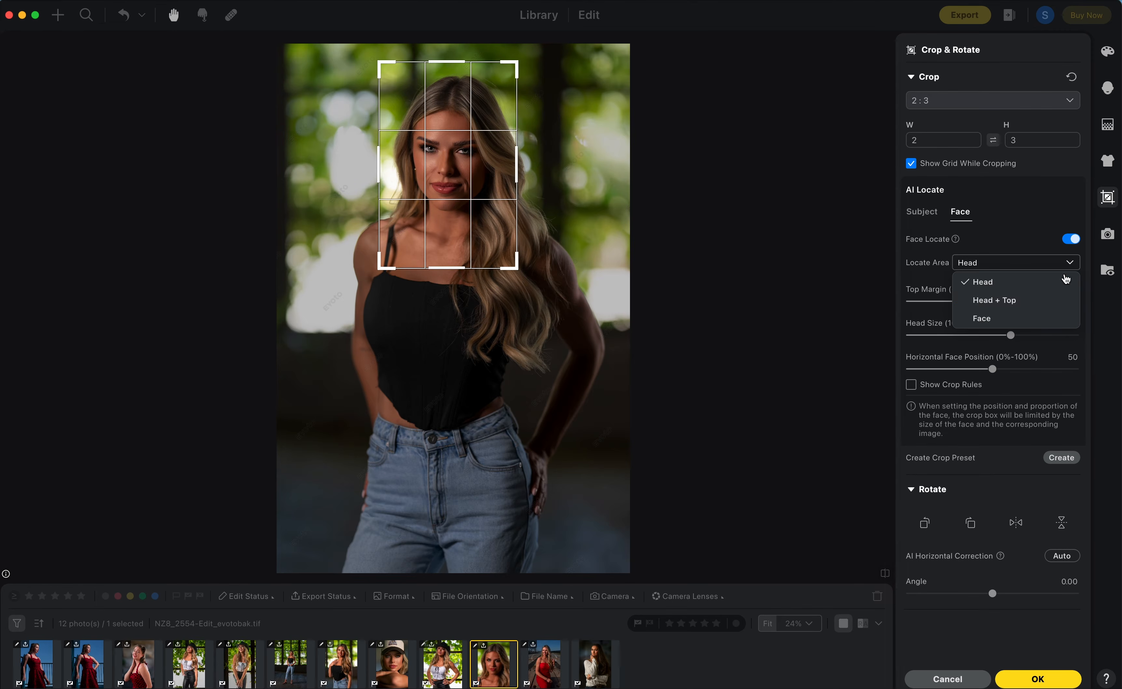
click(1051, 302)
click(1073, 264)
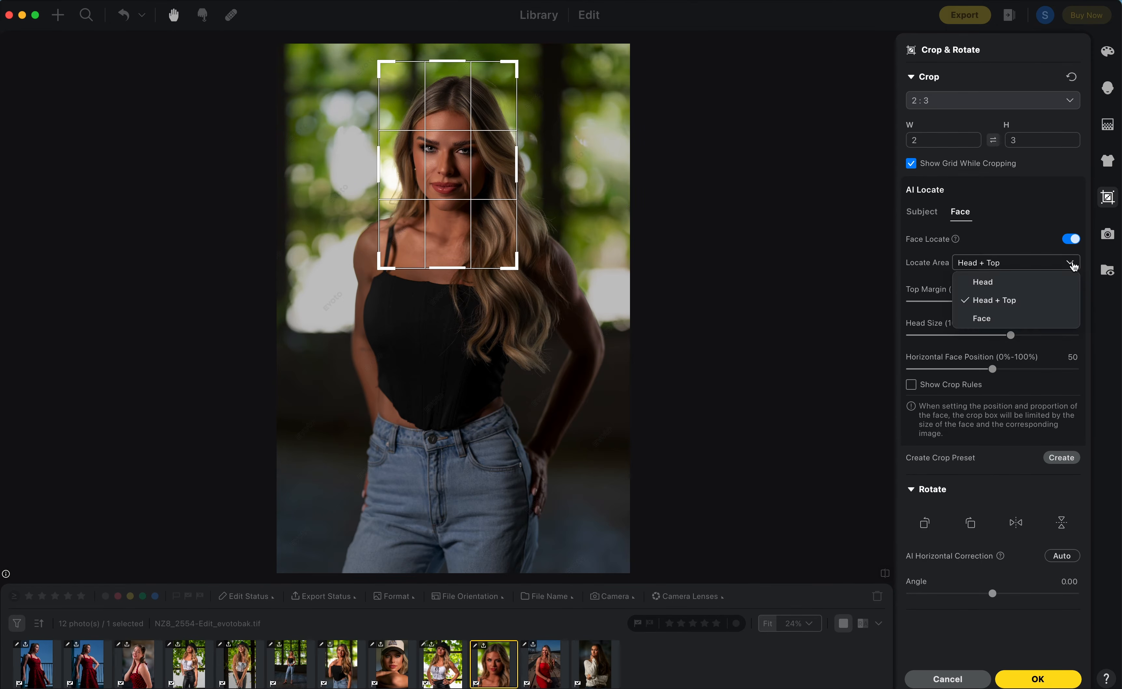
click(986, 318)
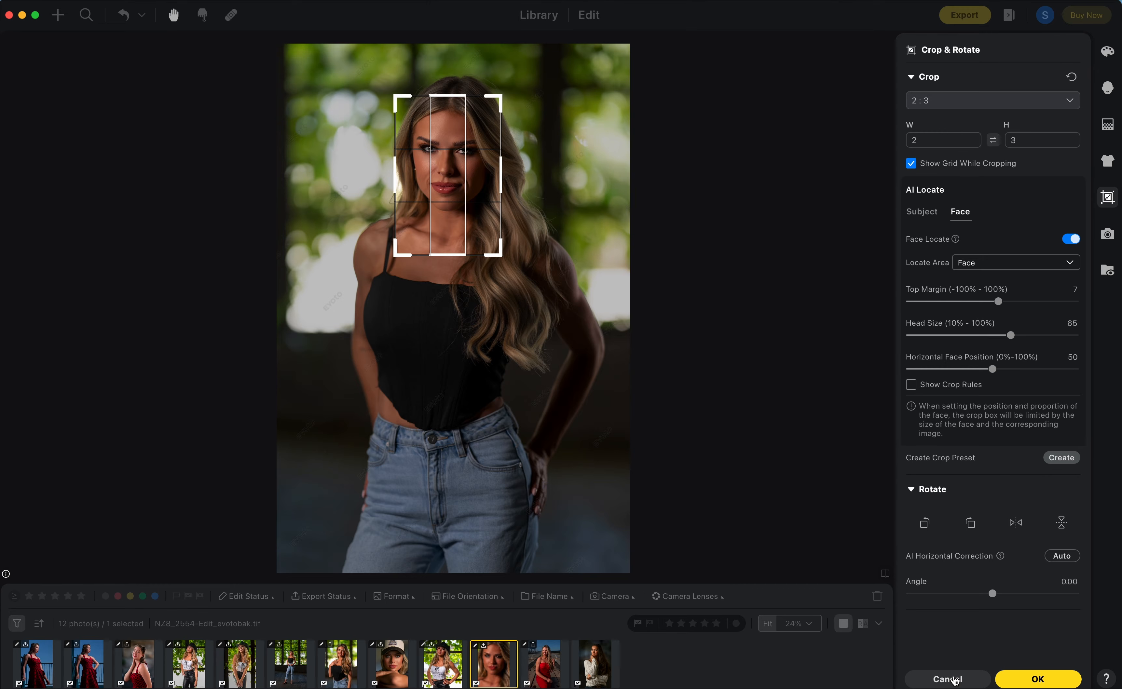
Try a Head Size of 49 for the face crop on the black top and jeans portrait, and discard the crop.
drag(1010, 335, 984, 346)
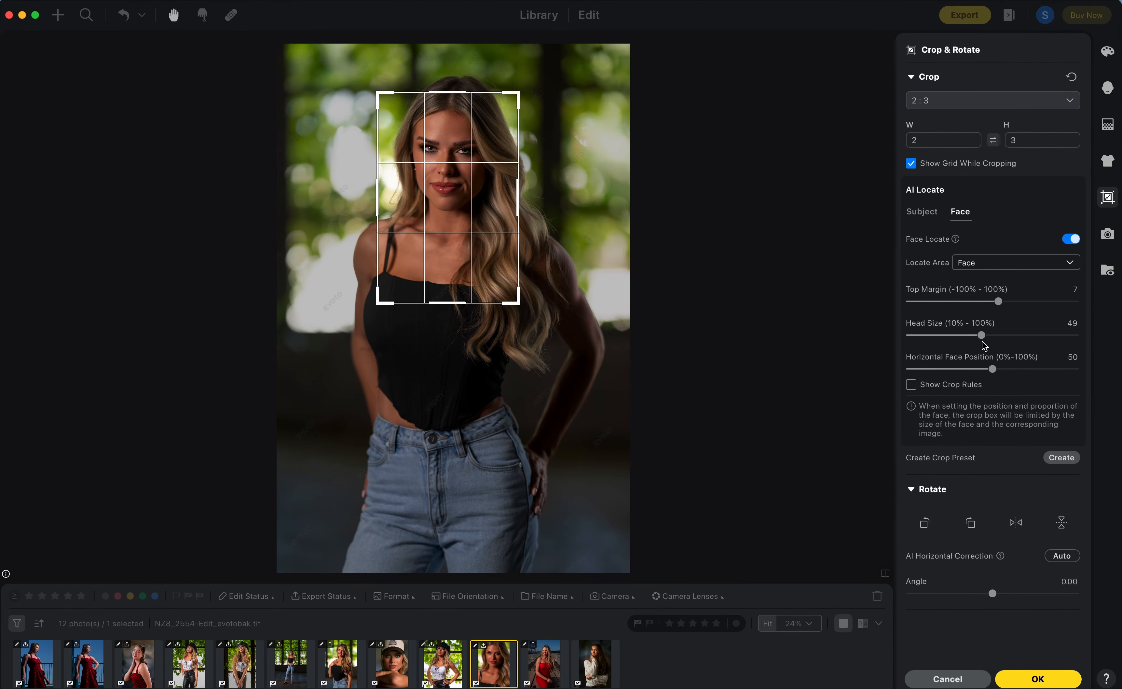
click(970, 678)
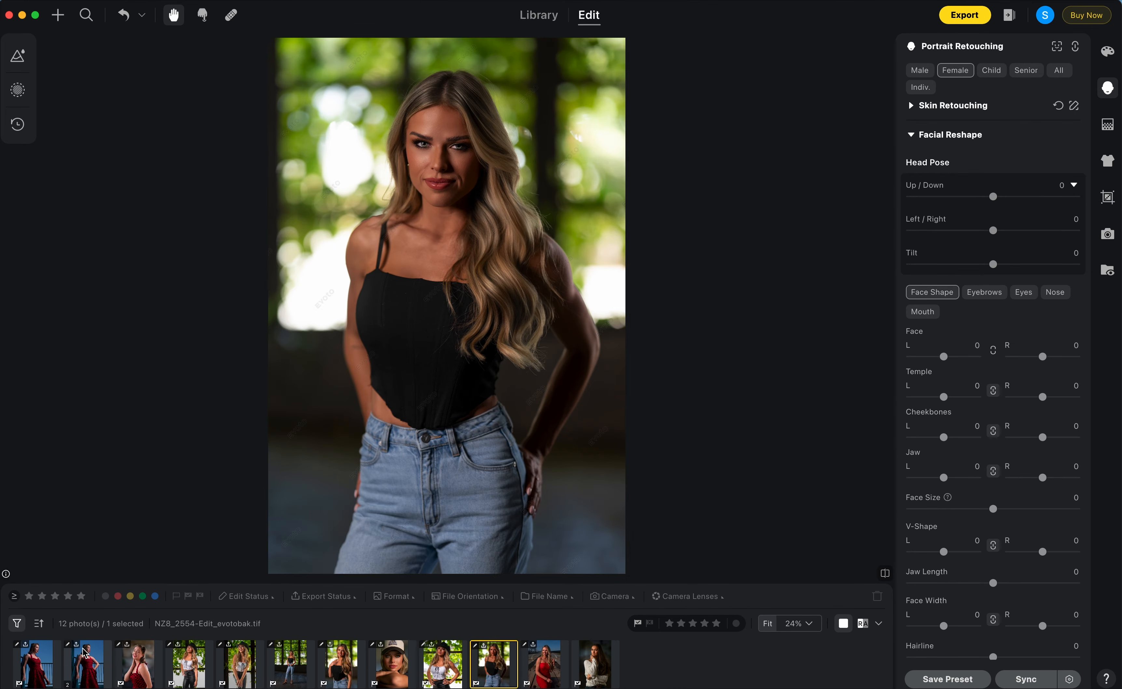
Replace the sky in the first red polka-dot dress portrait with the recommended cloudy sky 16.
click(53, 672)
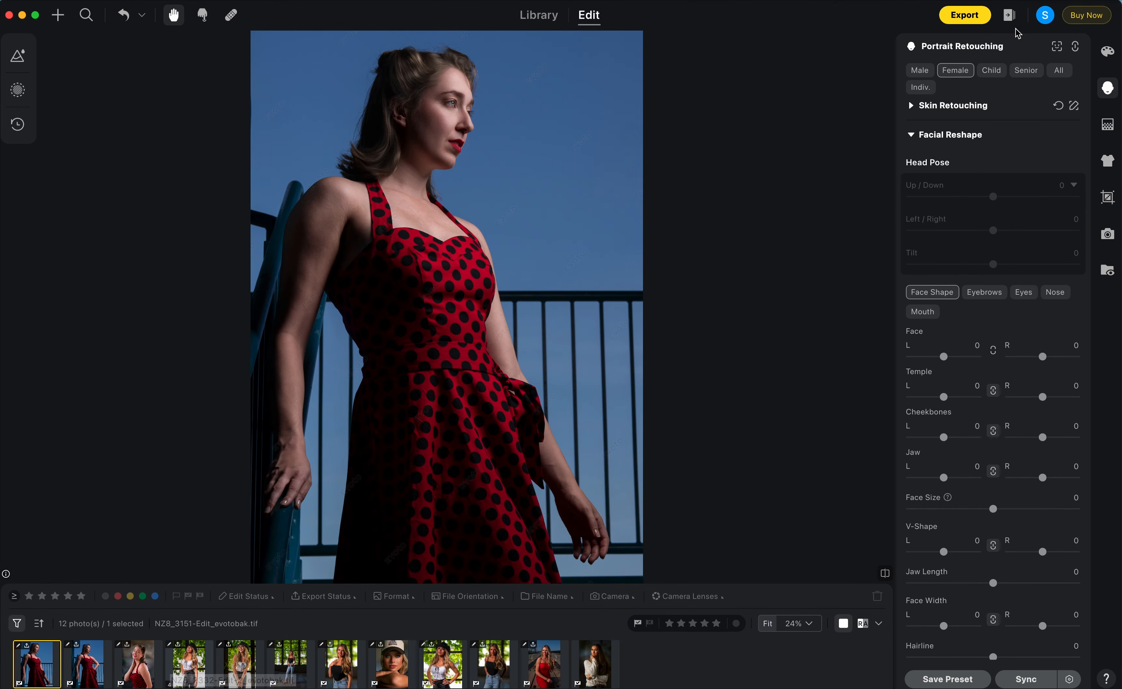
click(1108, 125)
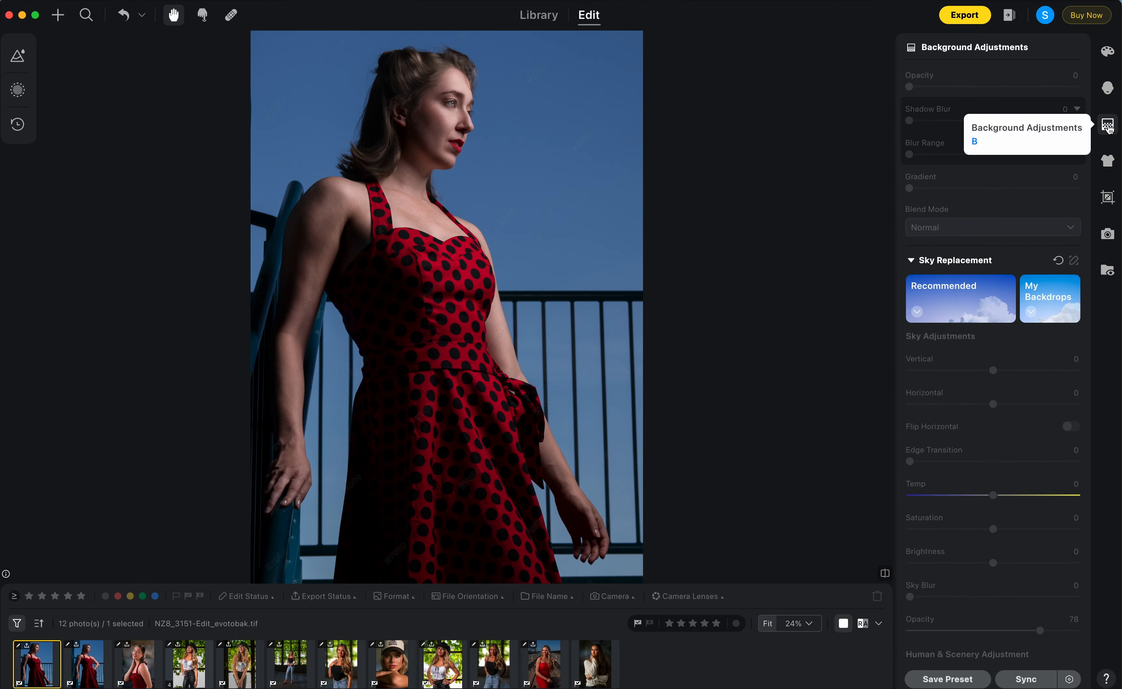
click(1004, 289)
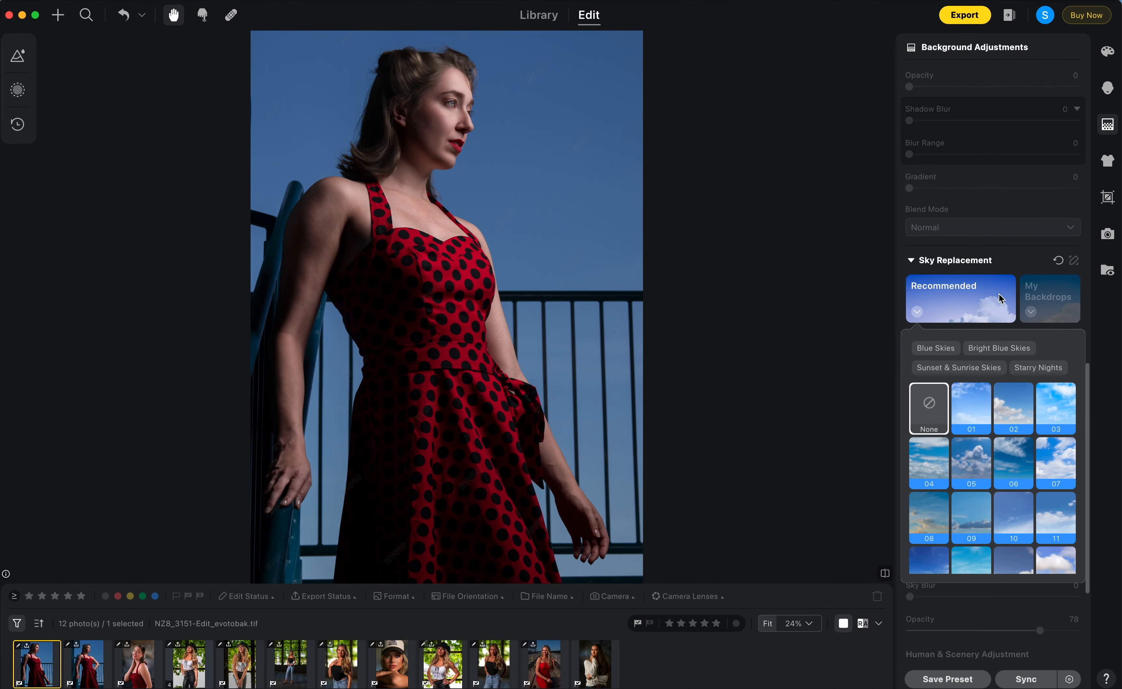
scroll(990, 483, down, 3)
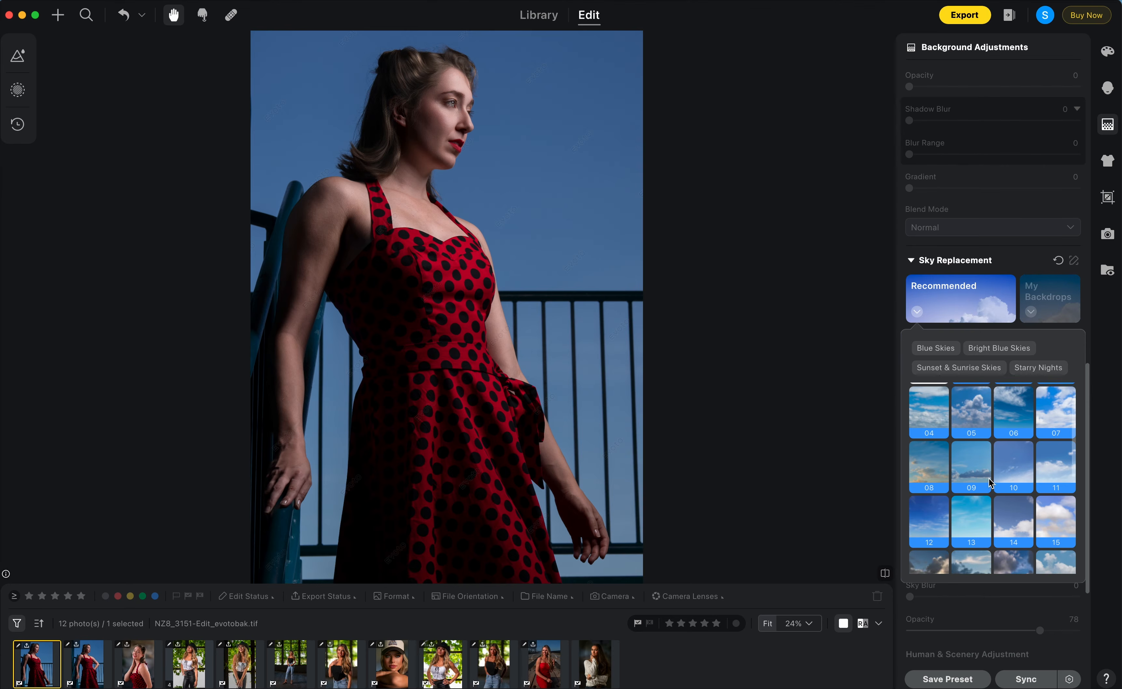
click(939, 544)
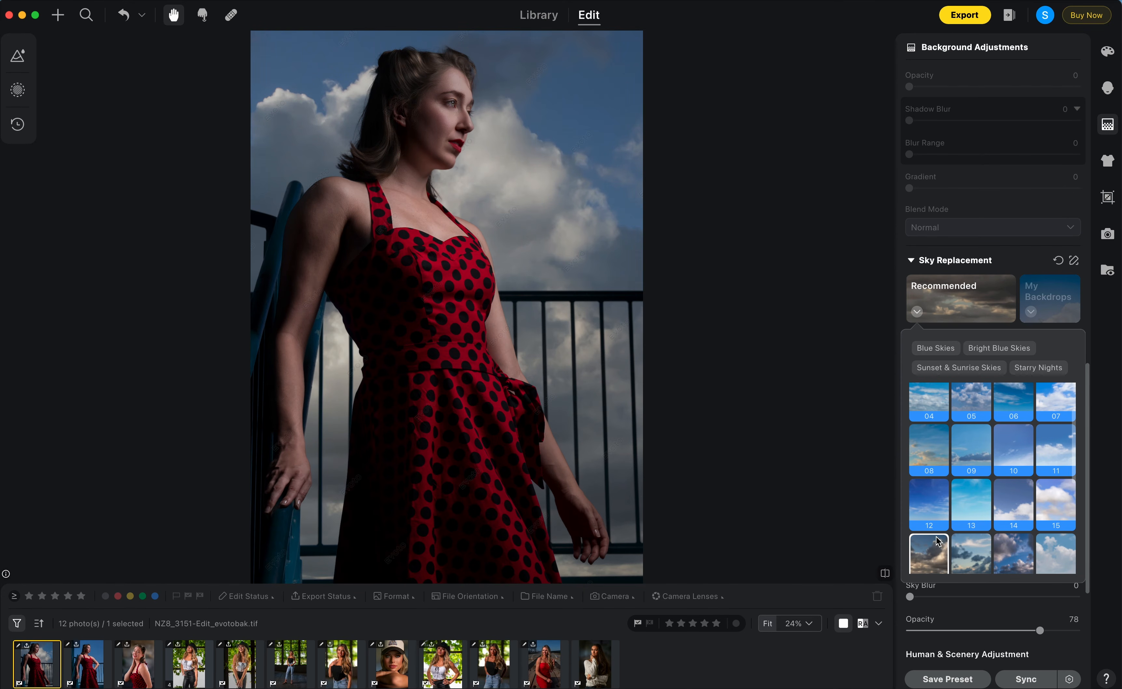
scroll(982, 470, down, 1)
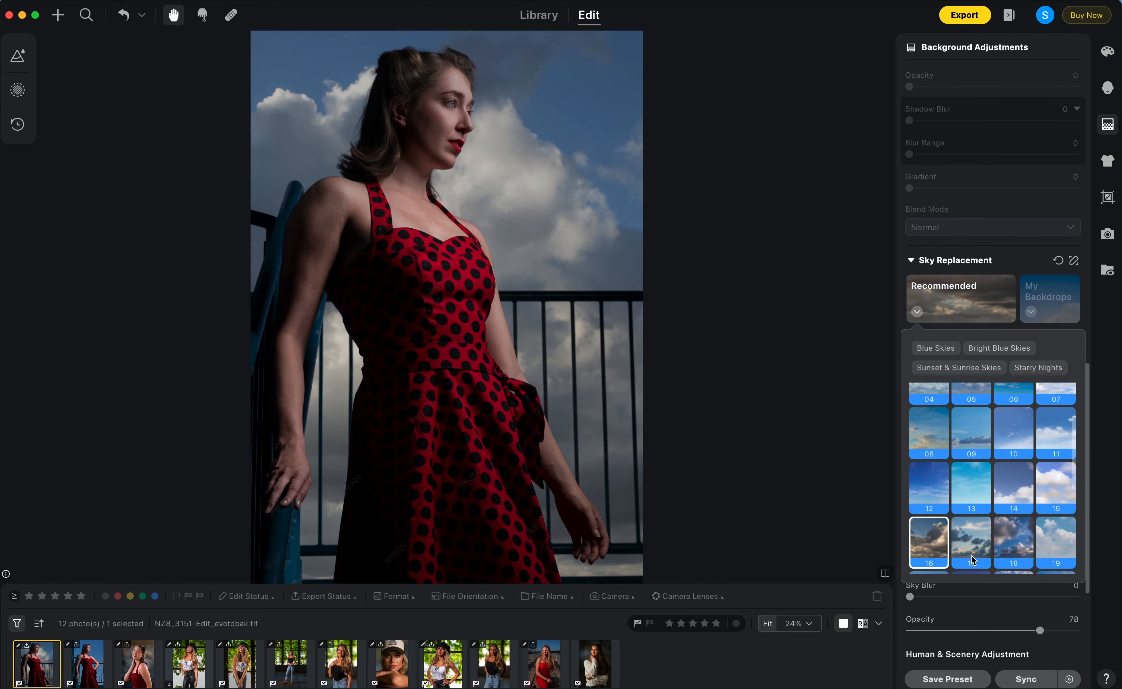
click(973, 603)
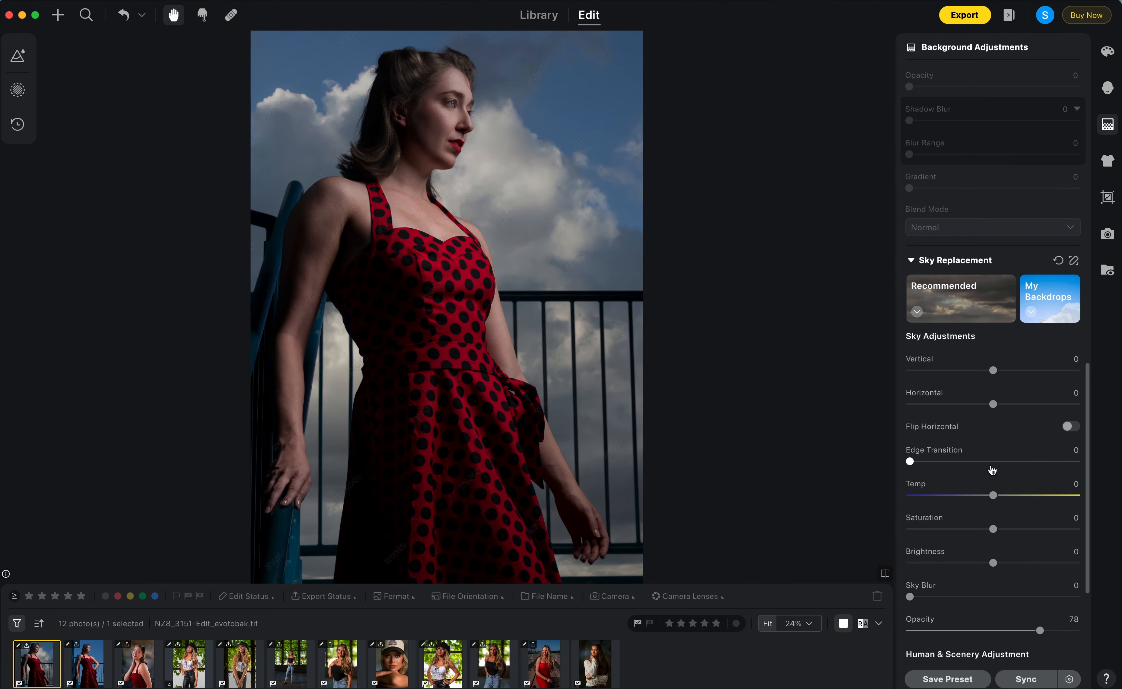
Set the replacement sky's Sky Blur to 17 and look through the recommended skies again.
scroll(995, 461, down, 1)
drag(914, 566, 938, 564)
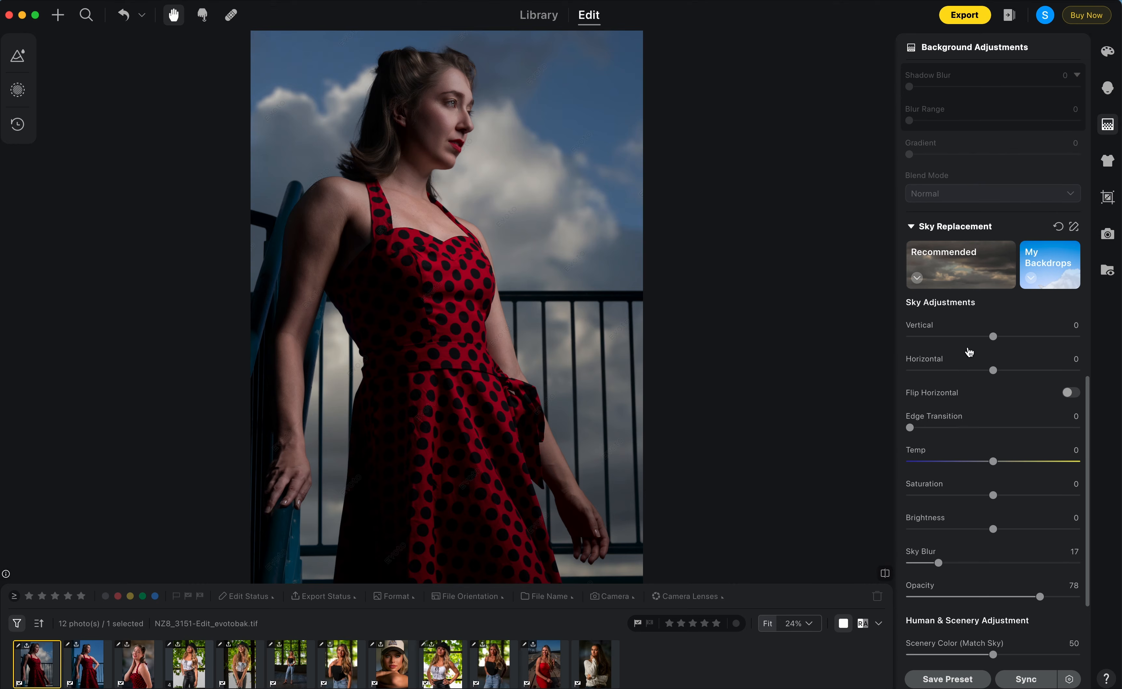
click(973, 255)
scroll(961, 478, down, 2)
scroll(962, 478, up, 5)
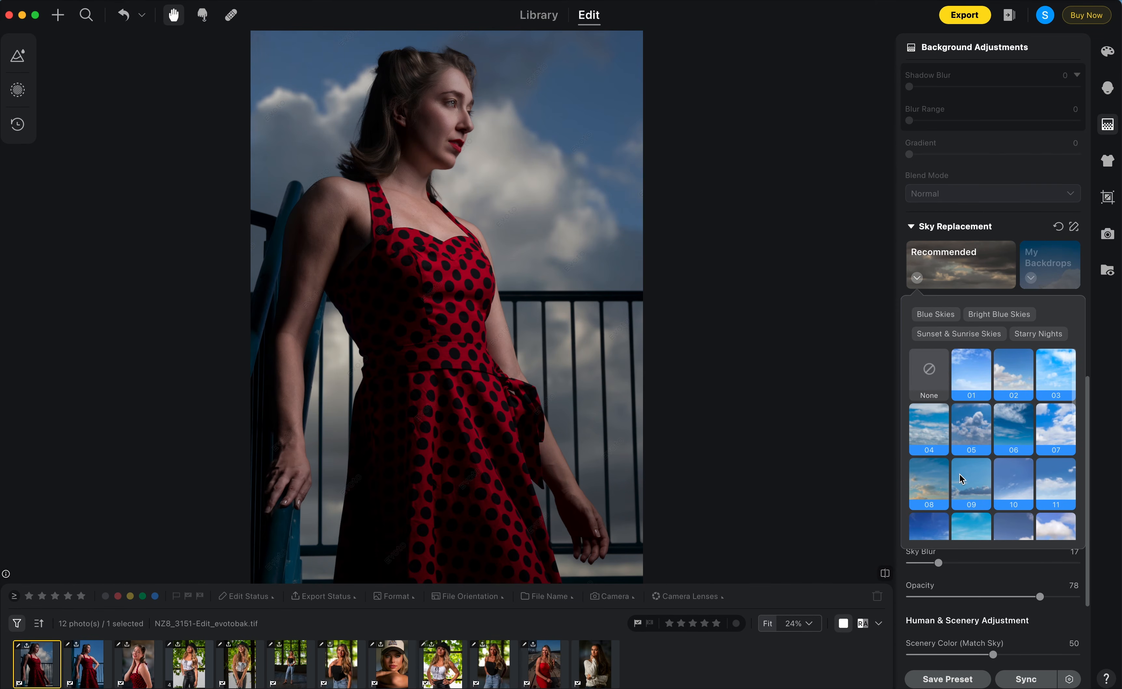
scroll(961, 479, down, 1)
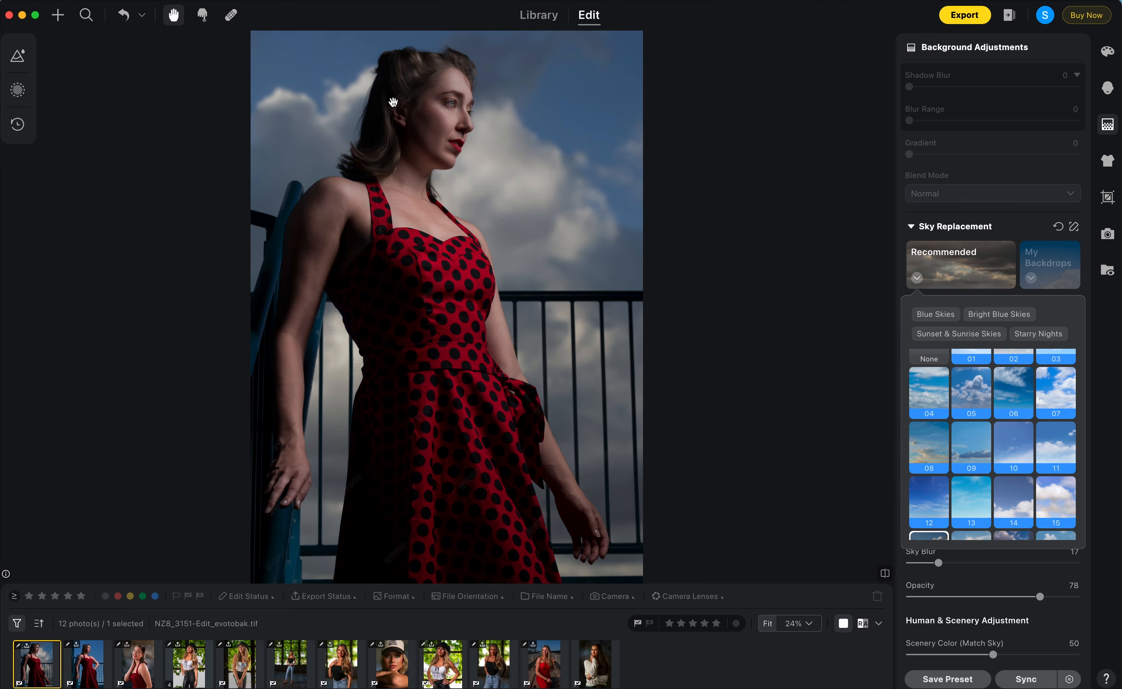
Examine the hair and face edges against the replaced sky up close, and return to a wider view of the portrait.
scroll(391, 102, up, 3)
scroll(376, 117, up, 3)
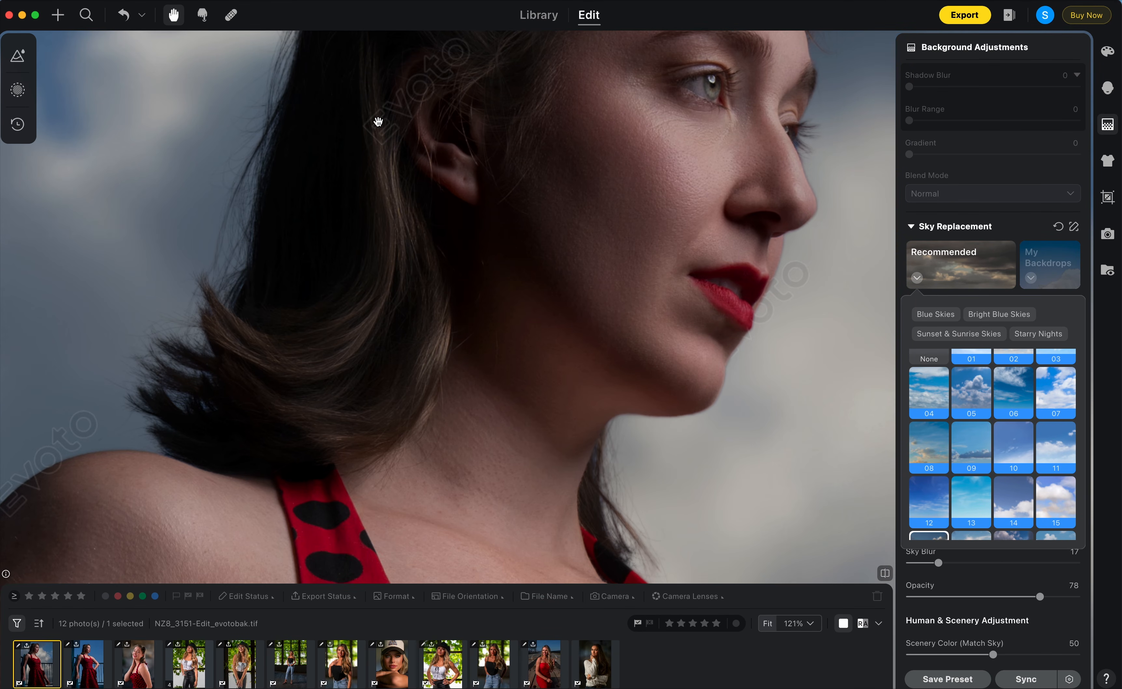
drag(325, 160, 398, 325)
drag(398, 182, 373, 220)
drag(496, 194, 426, 185)
scroll(434, 217, down, 5)
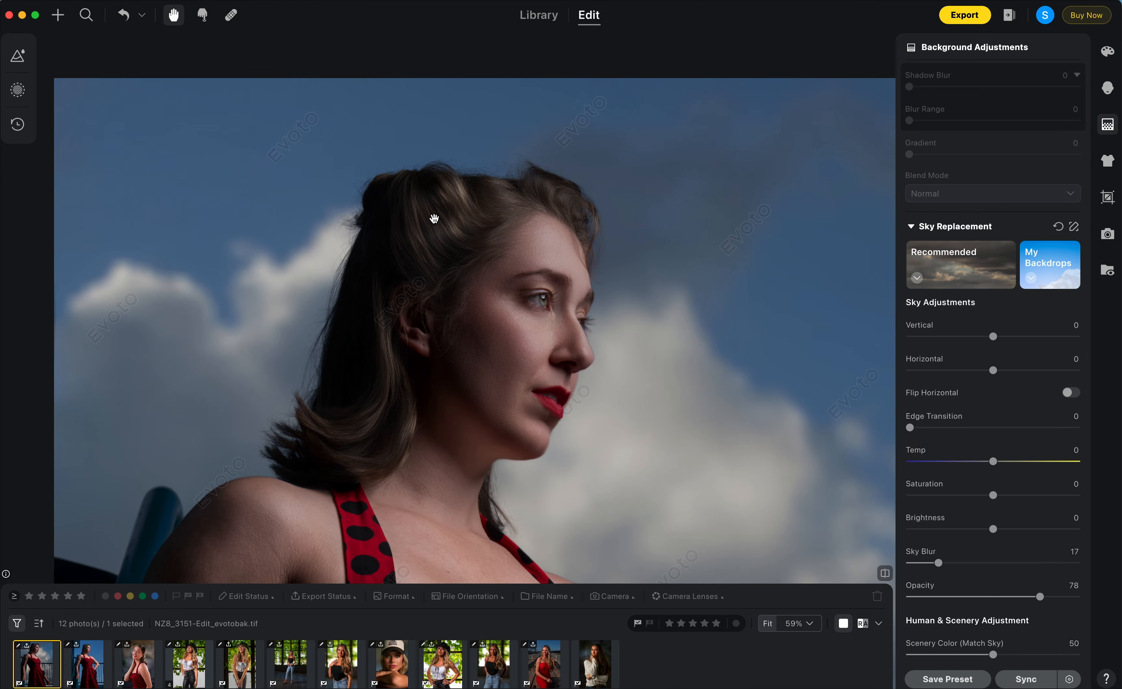
scroll(435, 218, down, 1)
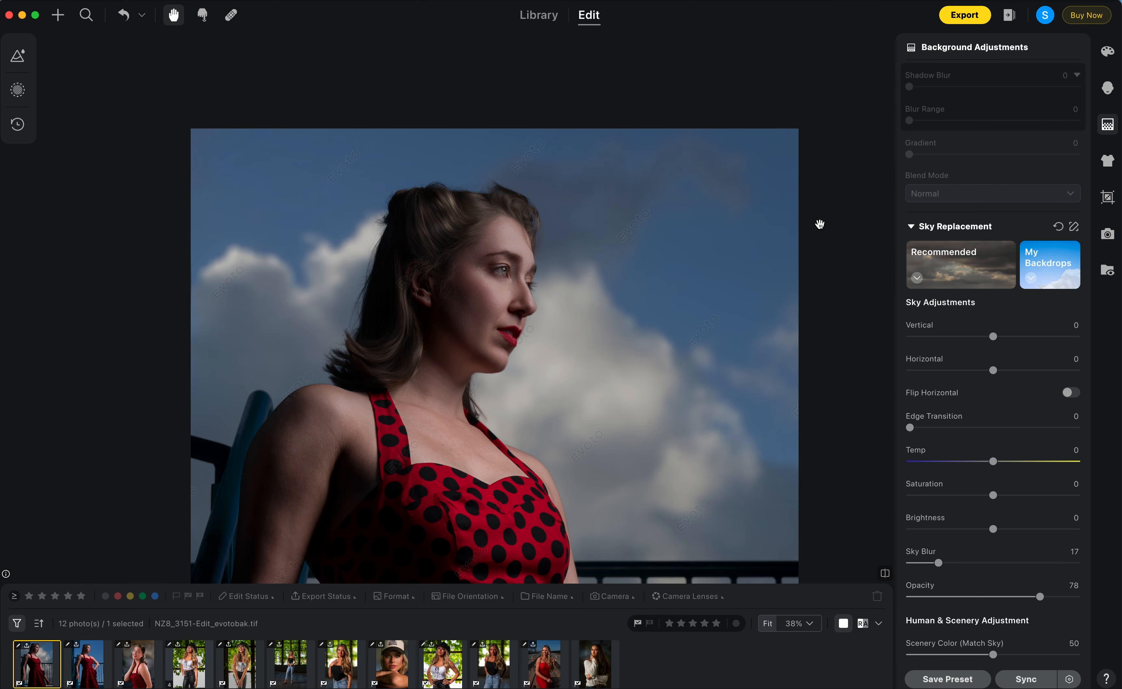
scroll(822, 294, down, 1)
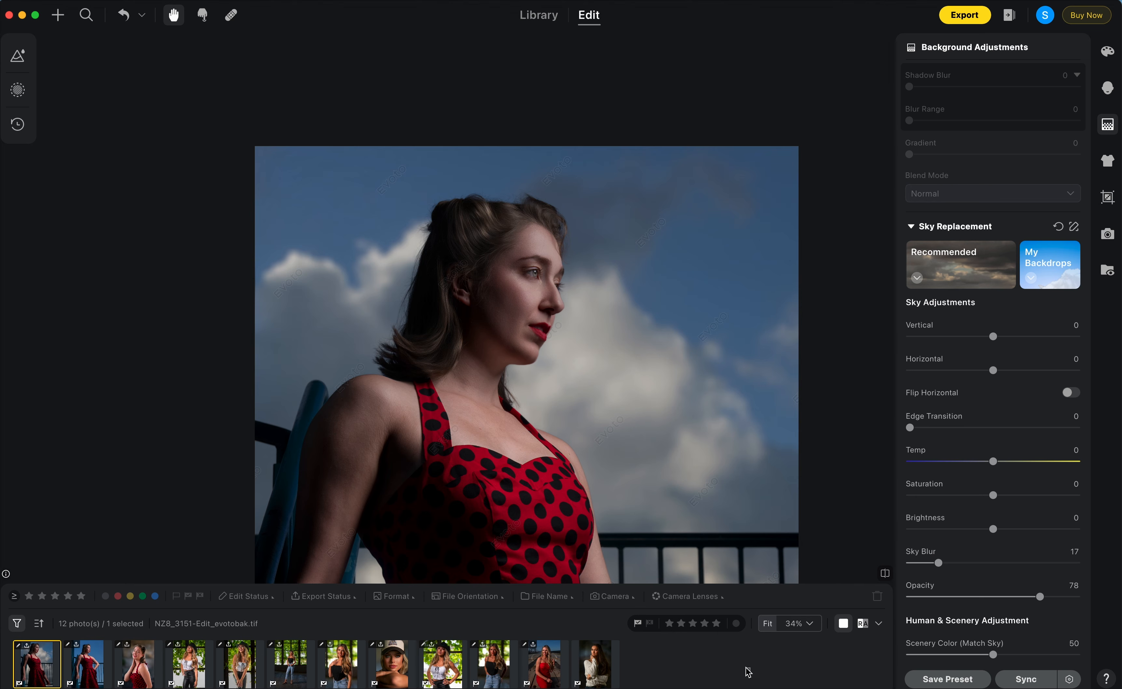
scroll(763, 460, down, 2)
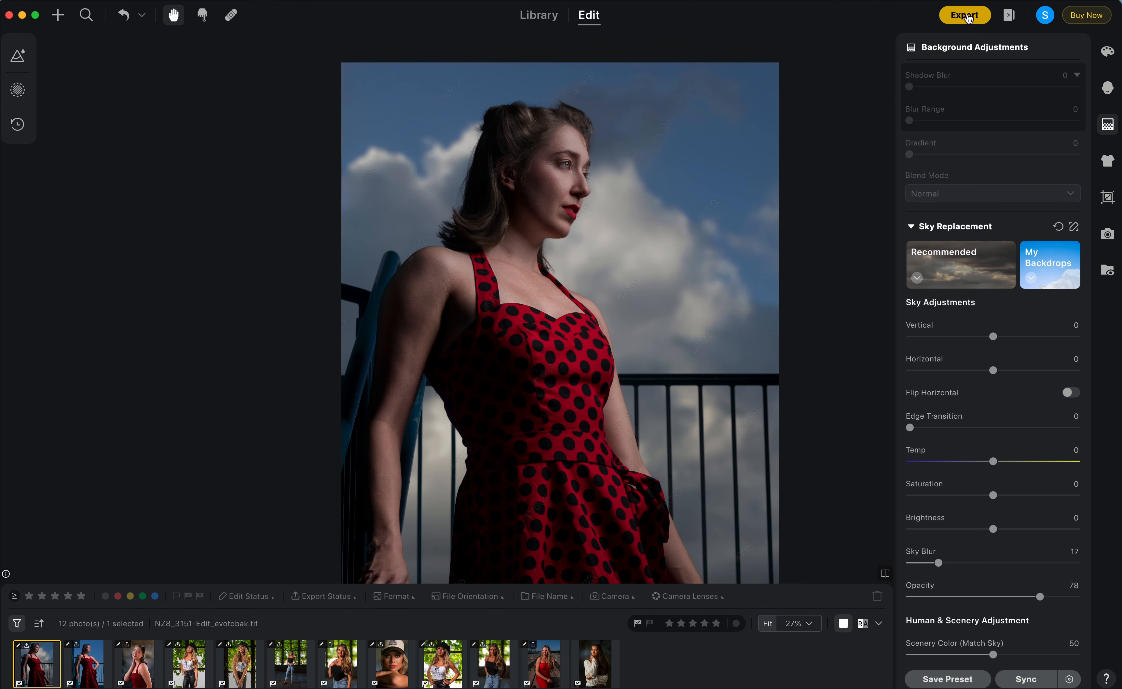
Open the export settings, try adding the JPEG-2048px Web and TIFF-A4 Print (300dpi) presets, and deselect both.
click(966, 15)
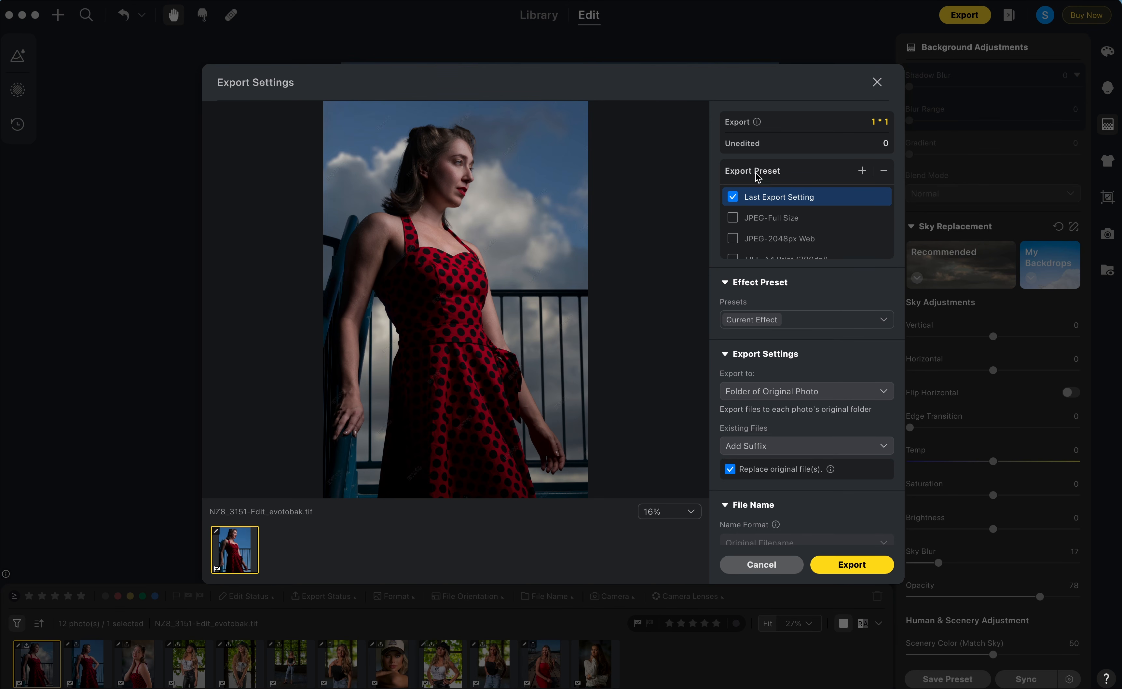
scroll(748, 209, down, 1)
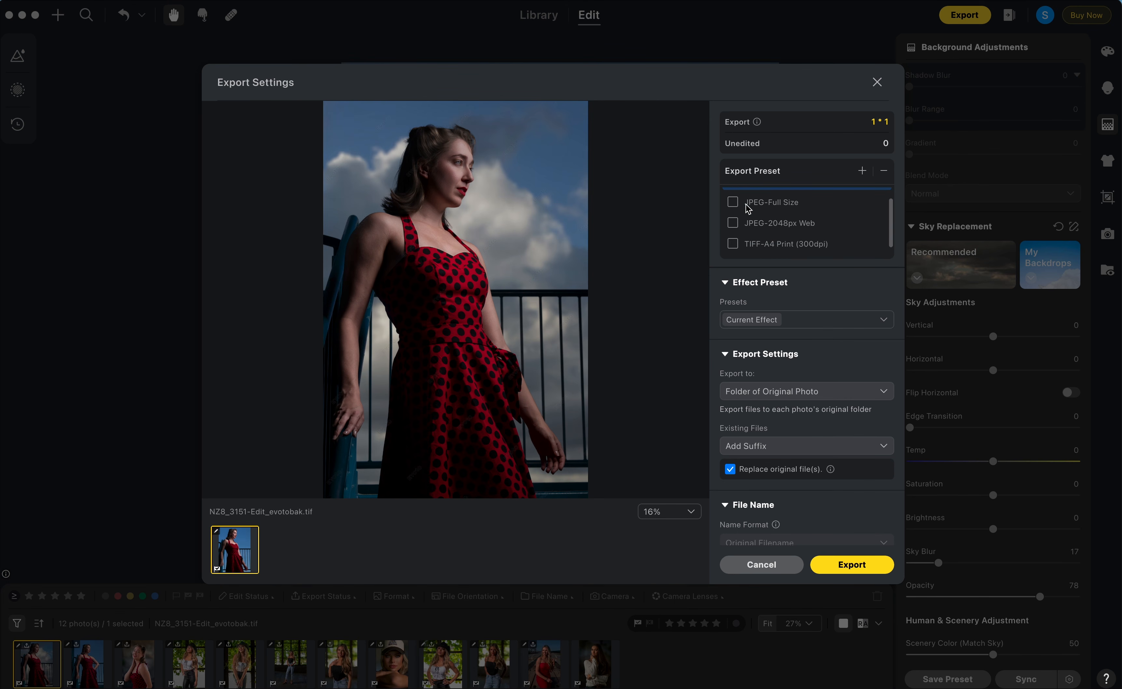
scroll(748, 208, up, 1)
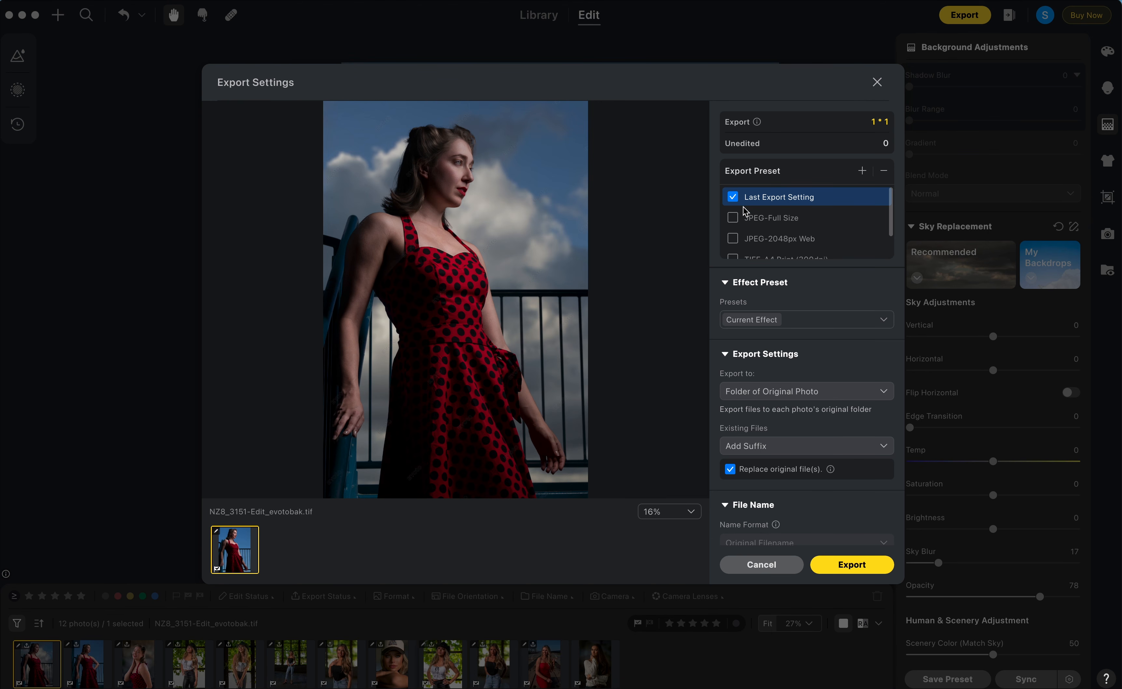
click(737, 240)
scroll(737, 242, down, 1)
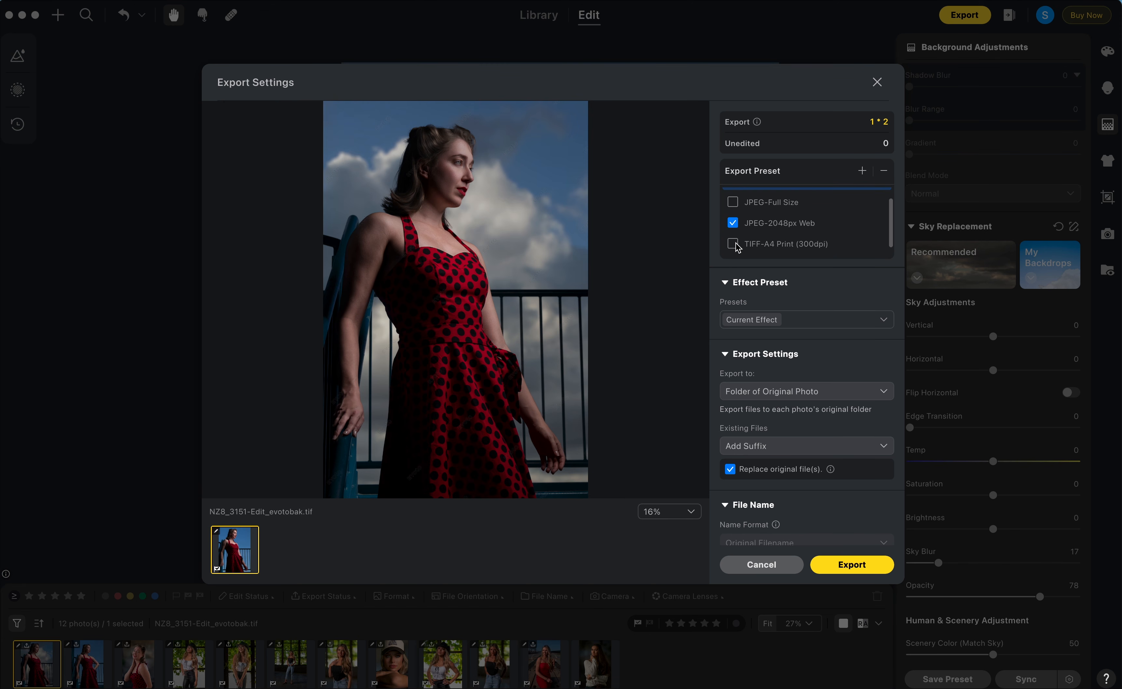
click(733, 244)
scroll(736, 248, down, 1)
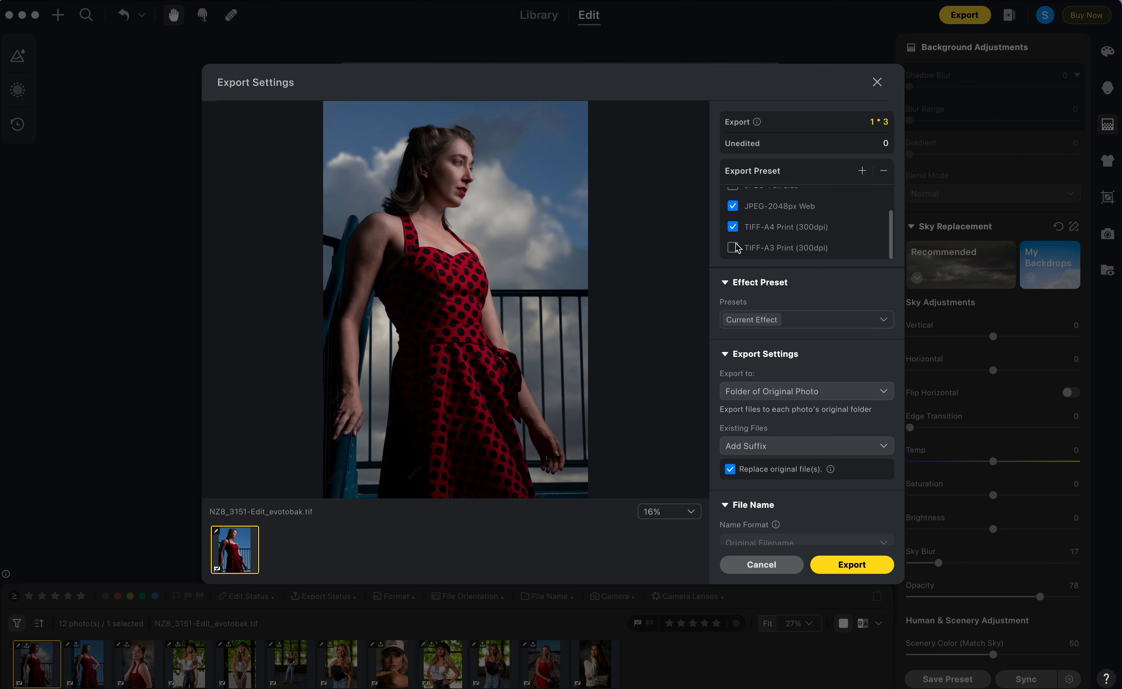
click(733, 227)
click(734, 206)
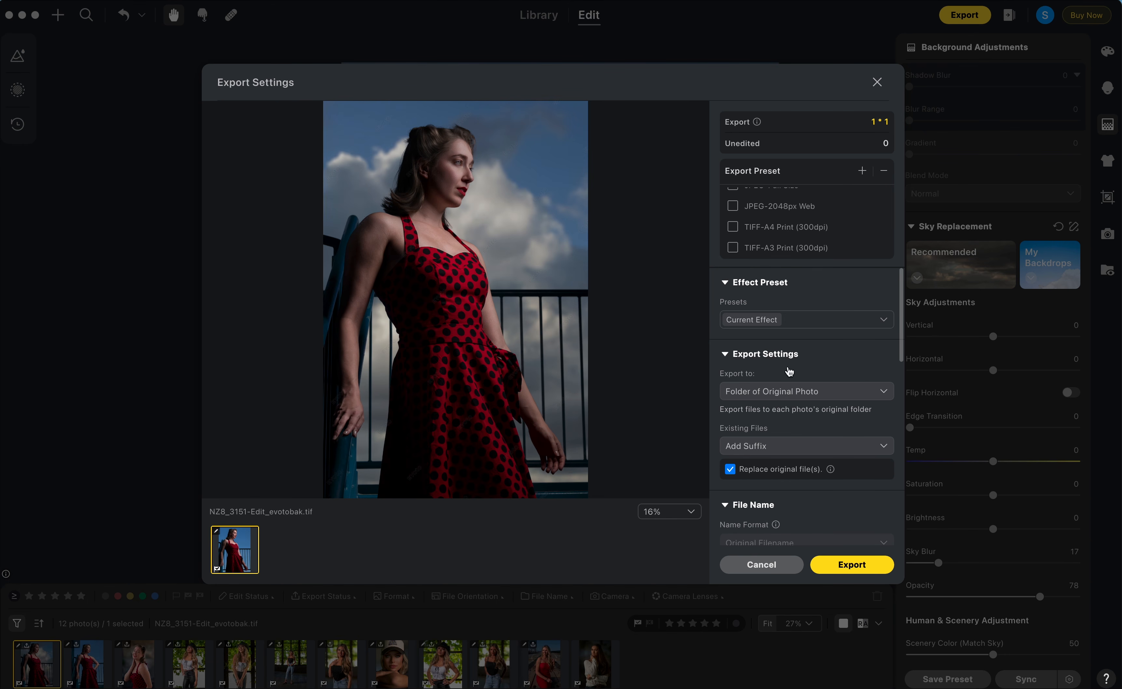
Review the export's file name, image size, file format and output sharpening options, and cancel the export.
scroll(779, 392, down, 3)
scroll(775, 400, down, 4)
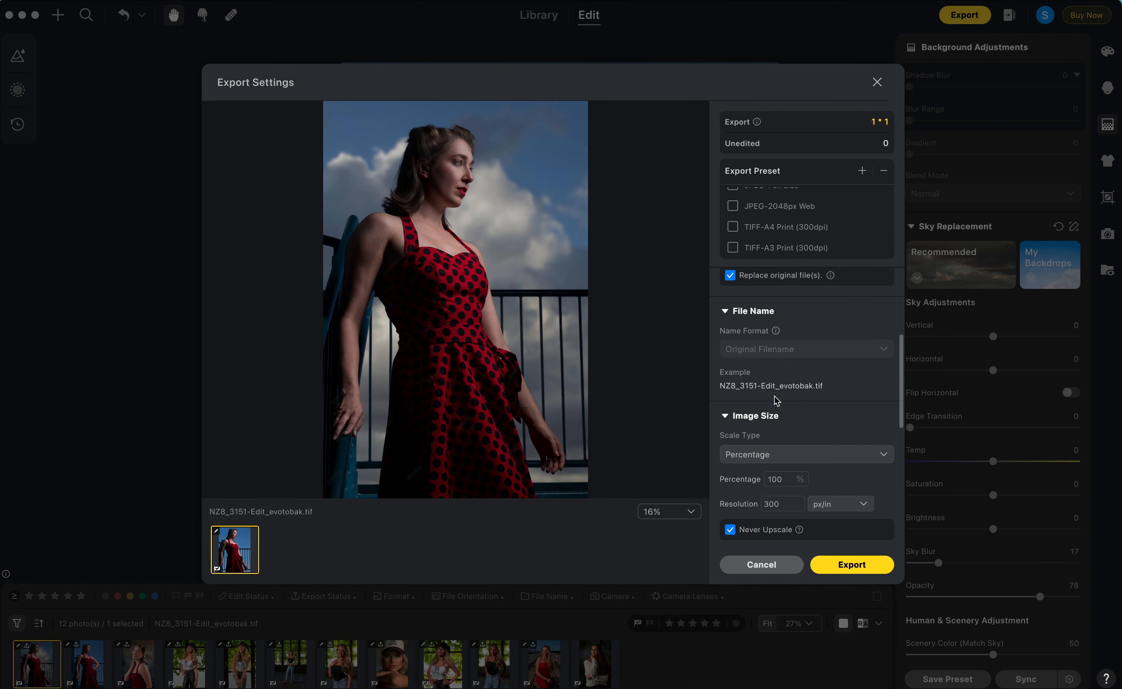
scroll(786, 350, down, 3)
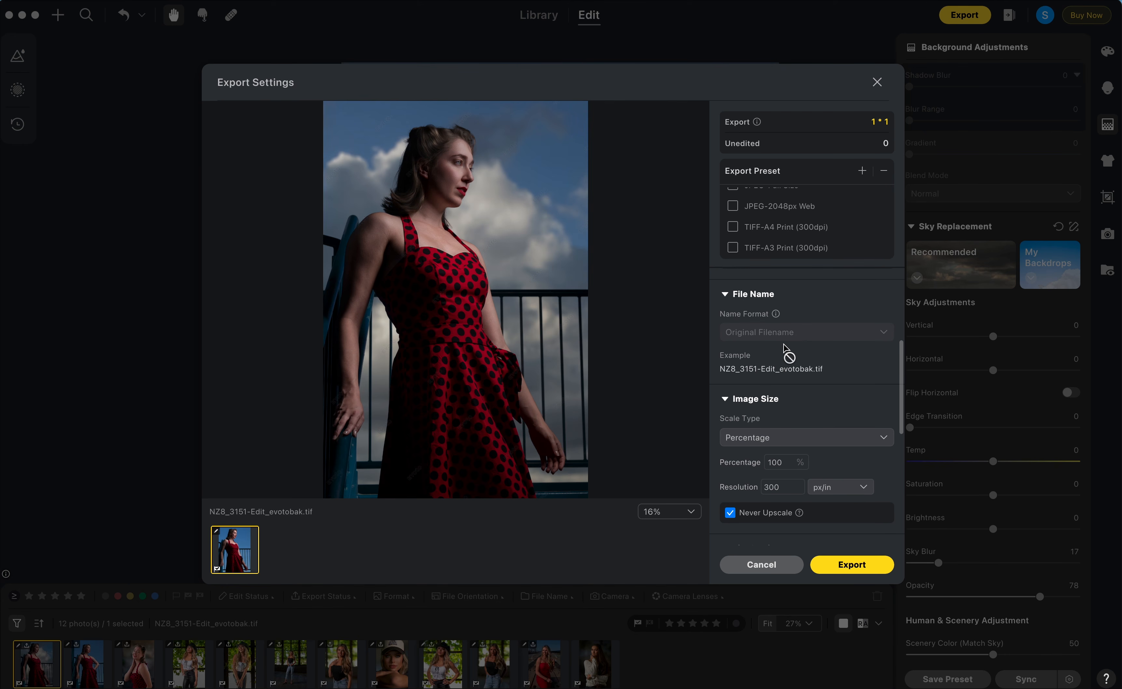
scroll(786, 350, down, 1)
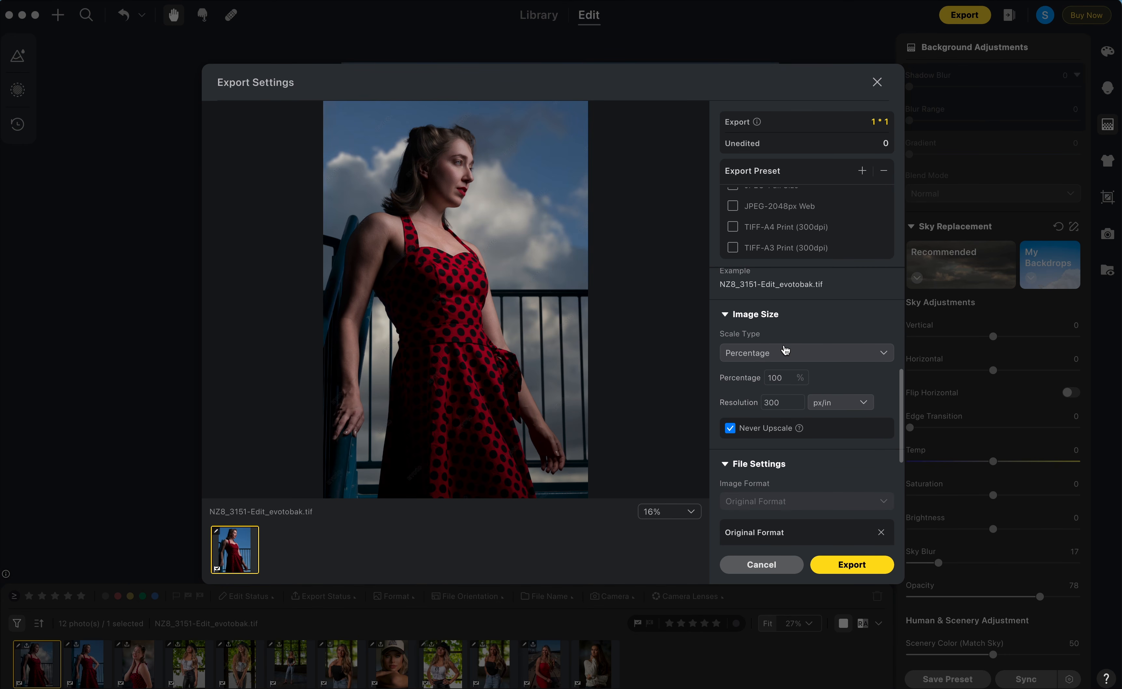
scroll(786, 351, down, 2)
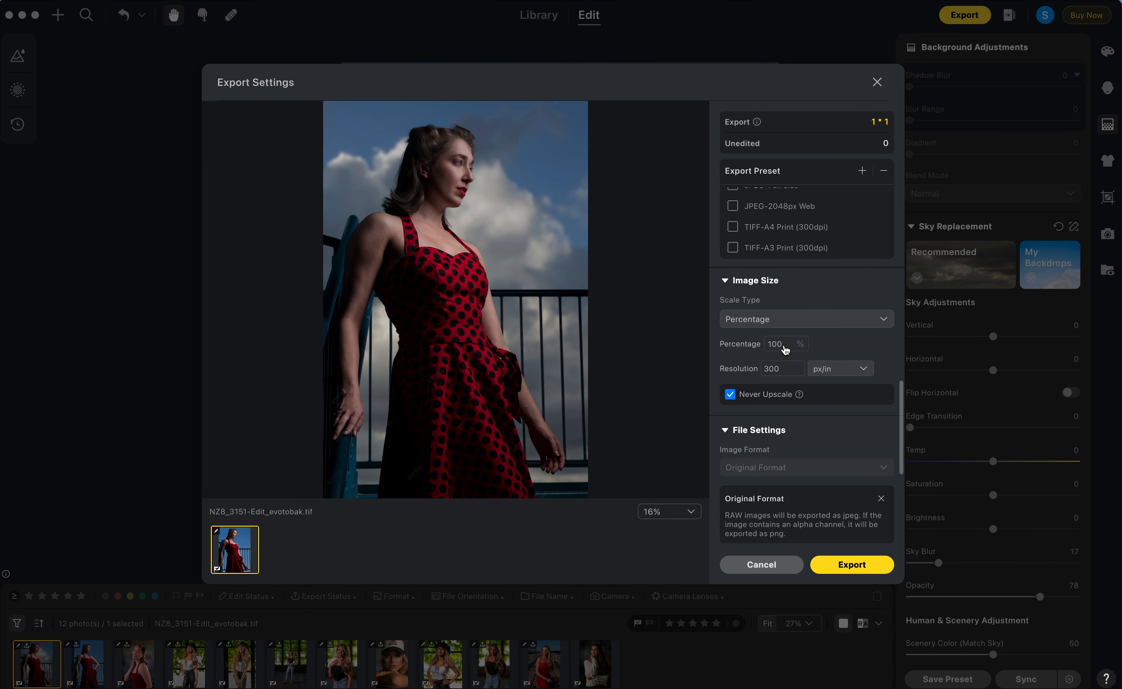
scroll(753, 405, down, 3)
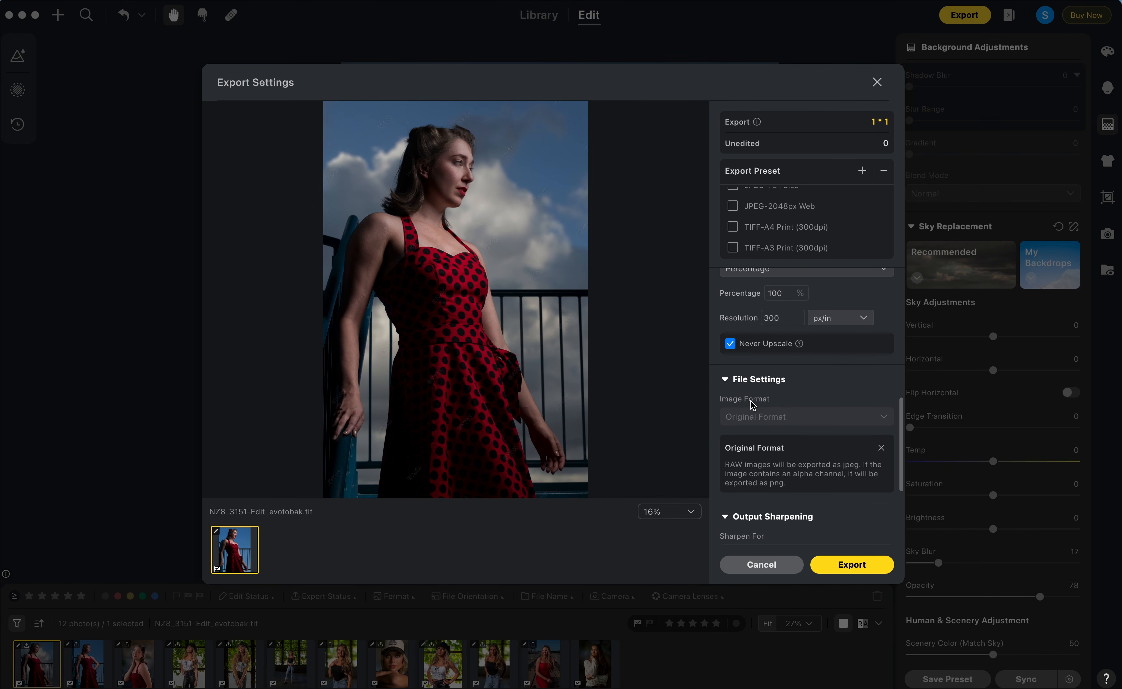
scroll(753, 405, down, 9)
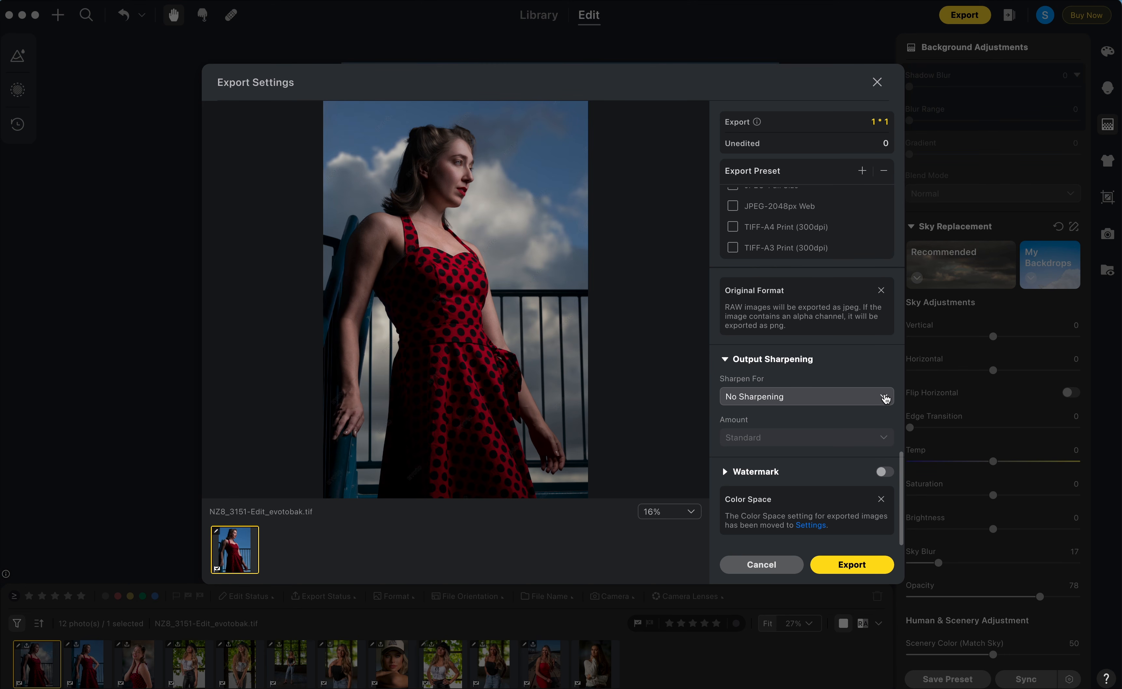
click(885, 397)
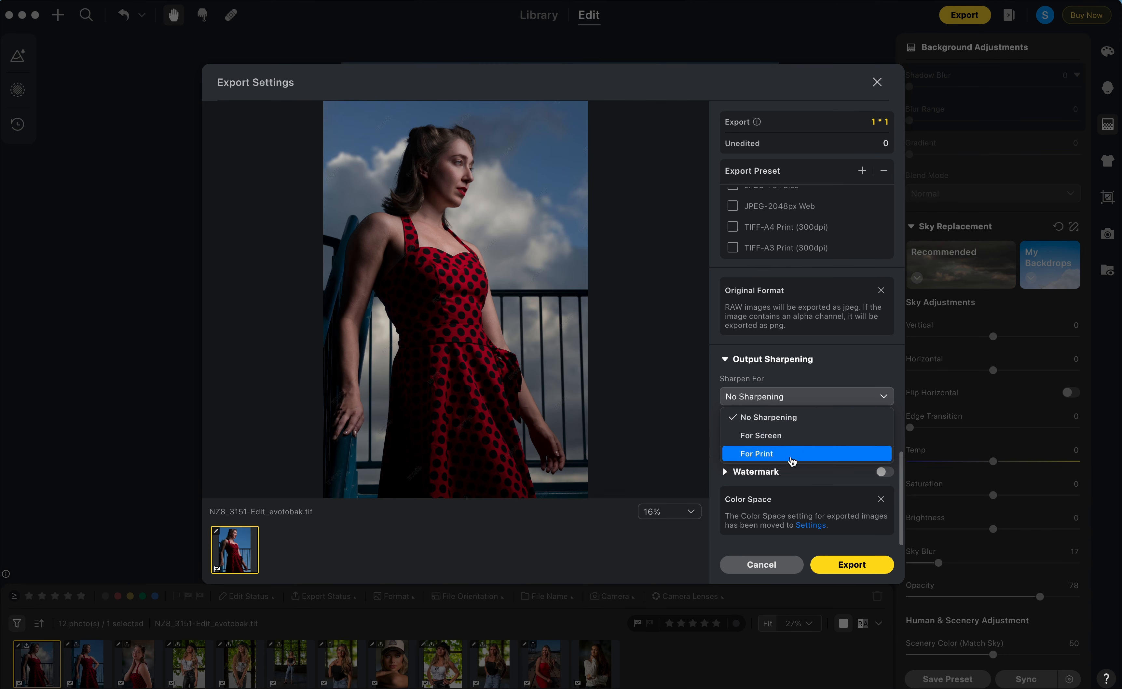
click(784, 566)
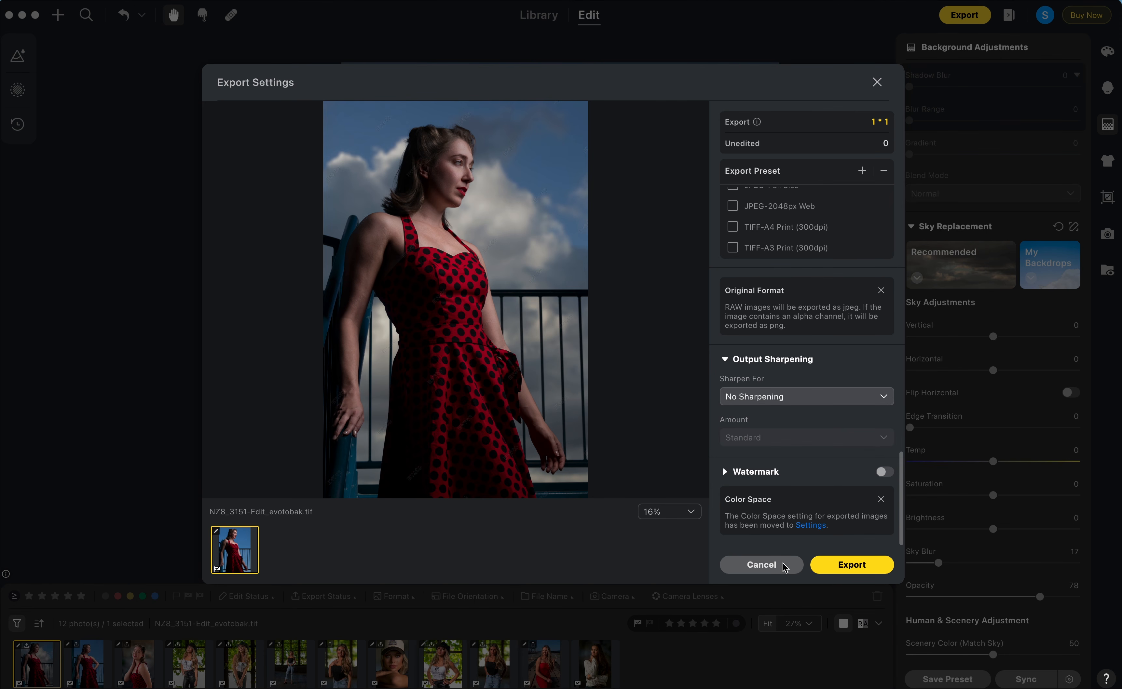
click(784, 566)
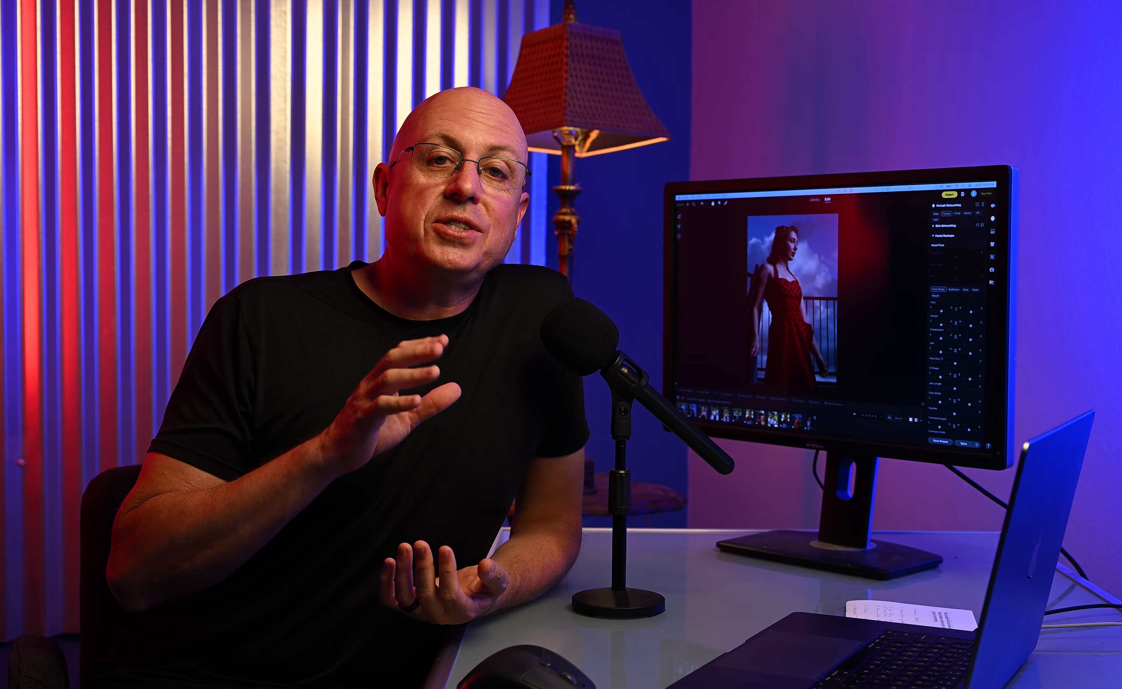